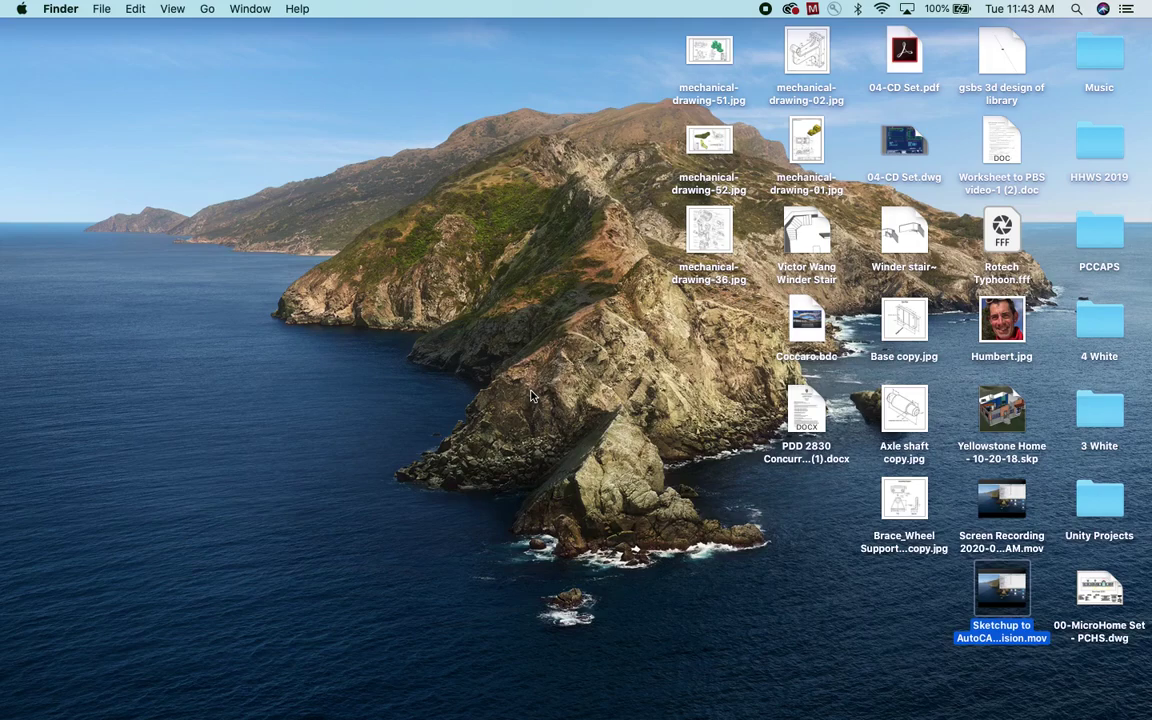
Switch to the 04-CD Set PDF in Acrobat and show sheet A2.2 Floor Plan Notes & Info.
key("ctrl+Right")
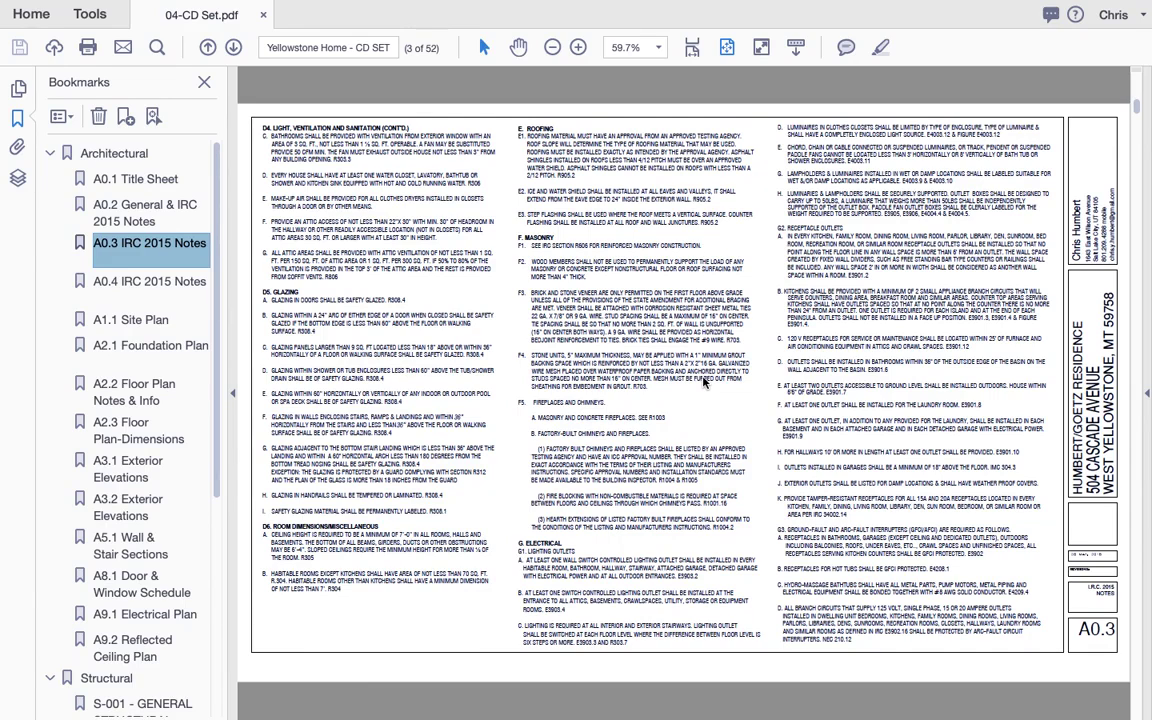
left_click(133, 388)
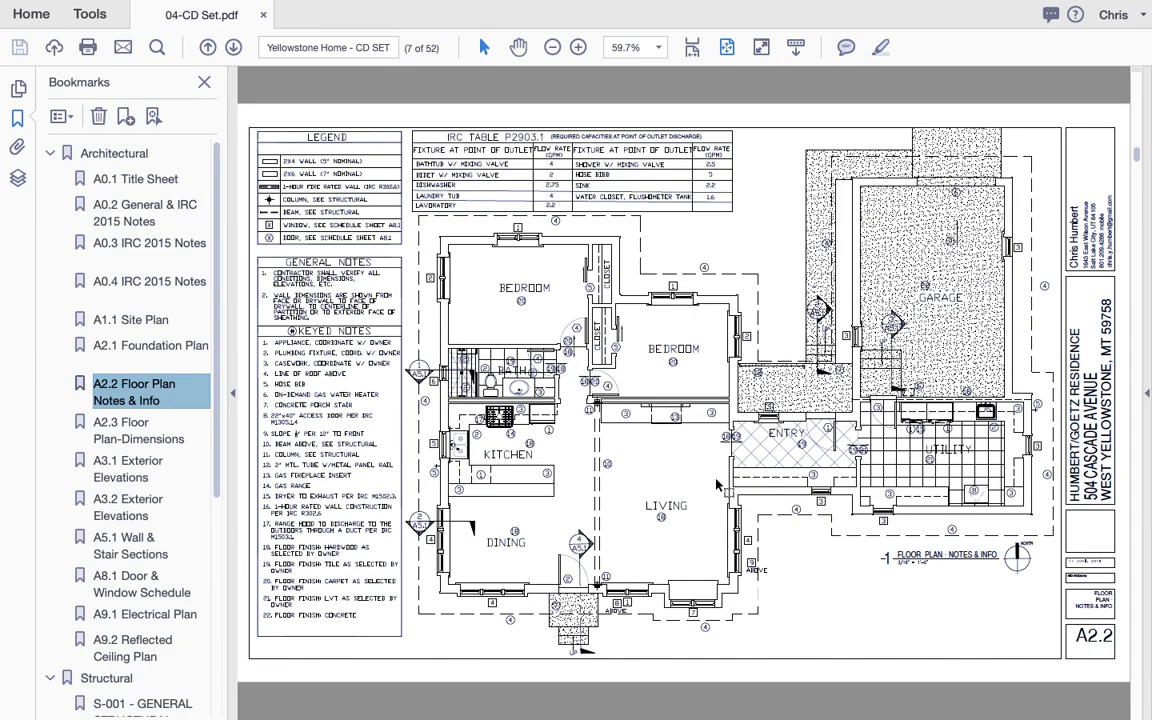
Switch to the Yellowstone Home model in SketchUp and set its camera to Parallel Projection.
key("ctrl+Right")
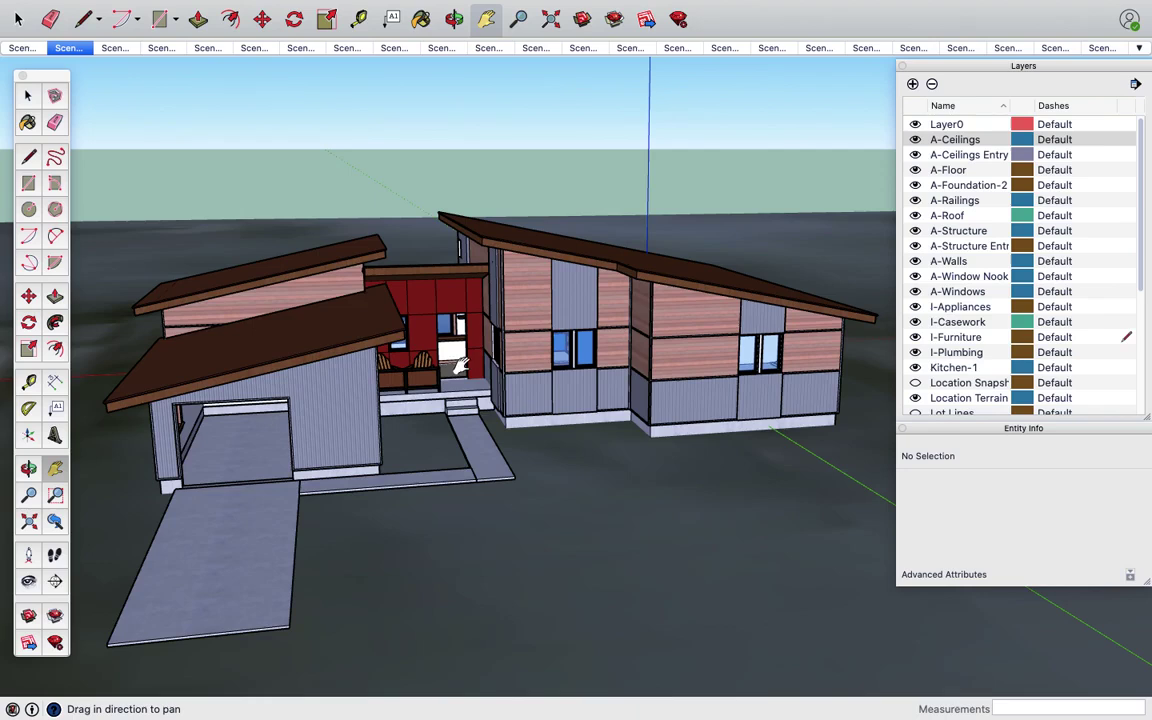
mouse_move(258, 10)
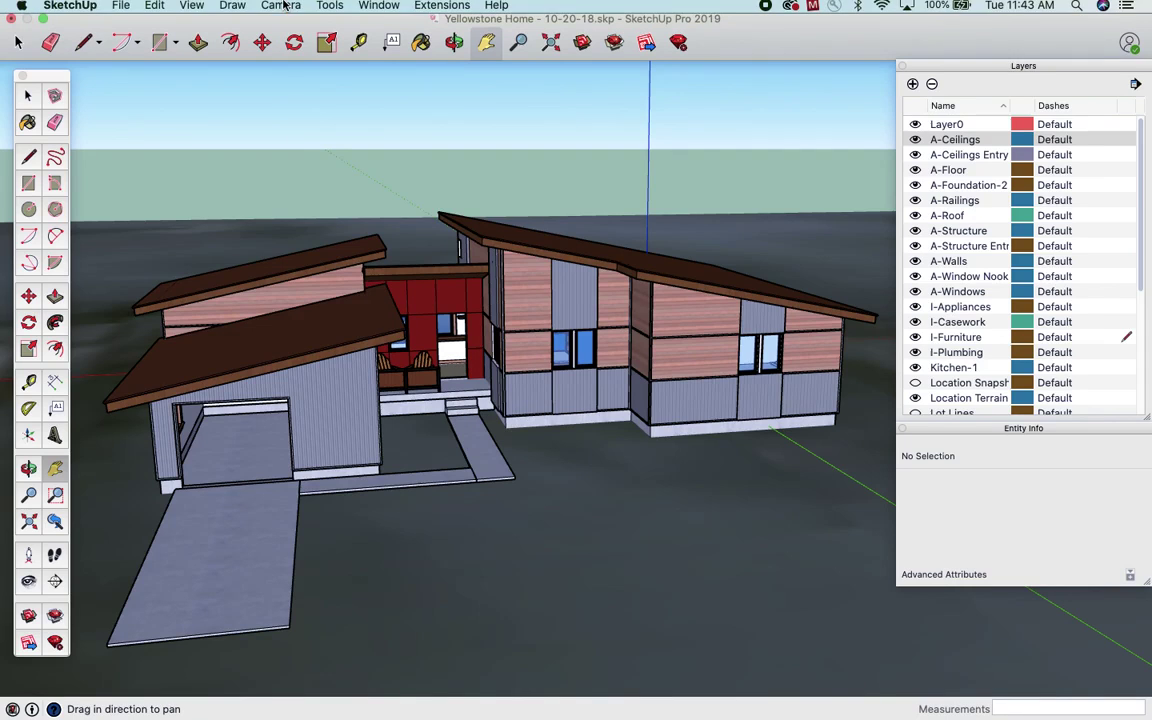
left_click(193, 9)
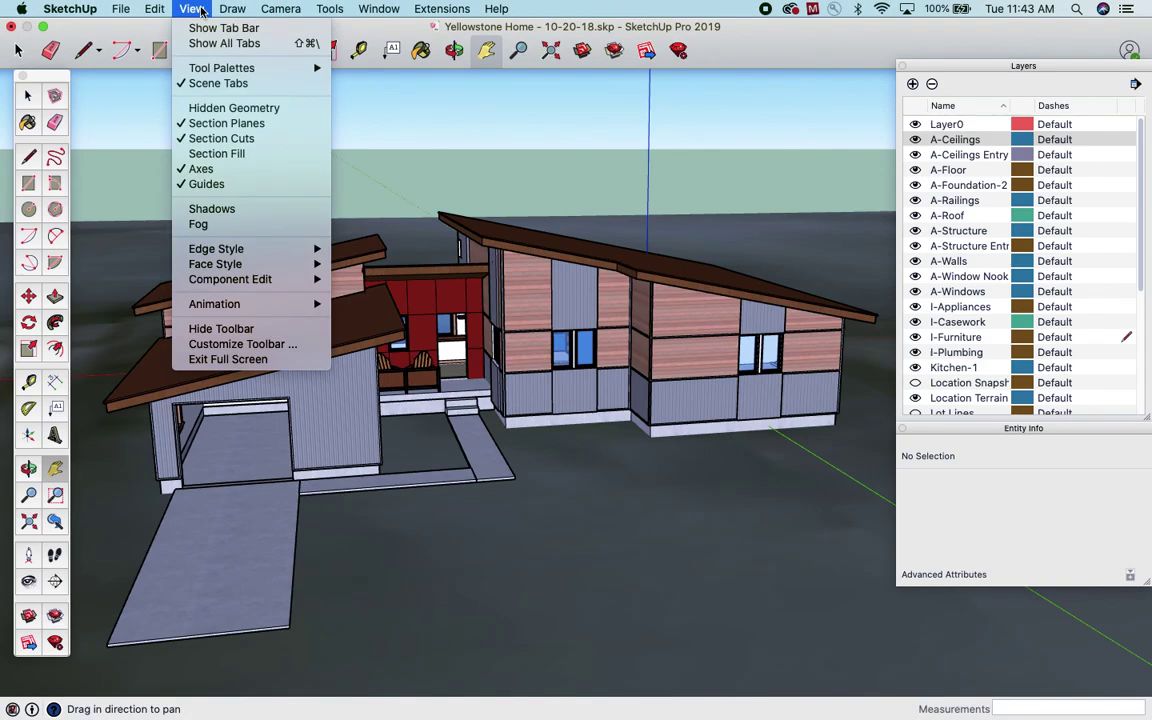
mouse_move(298, 18)
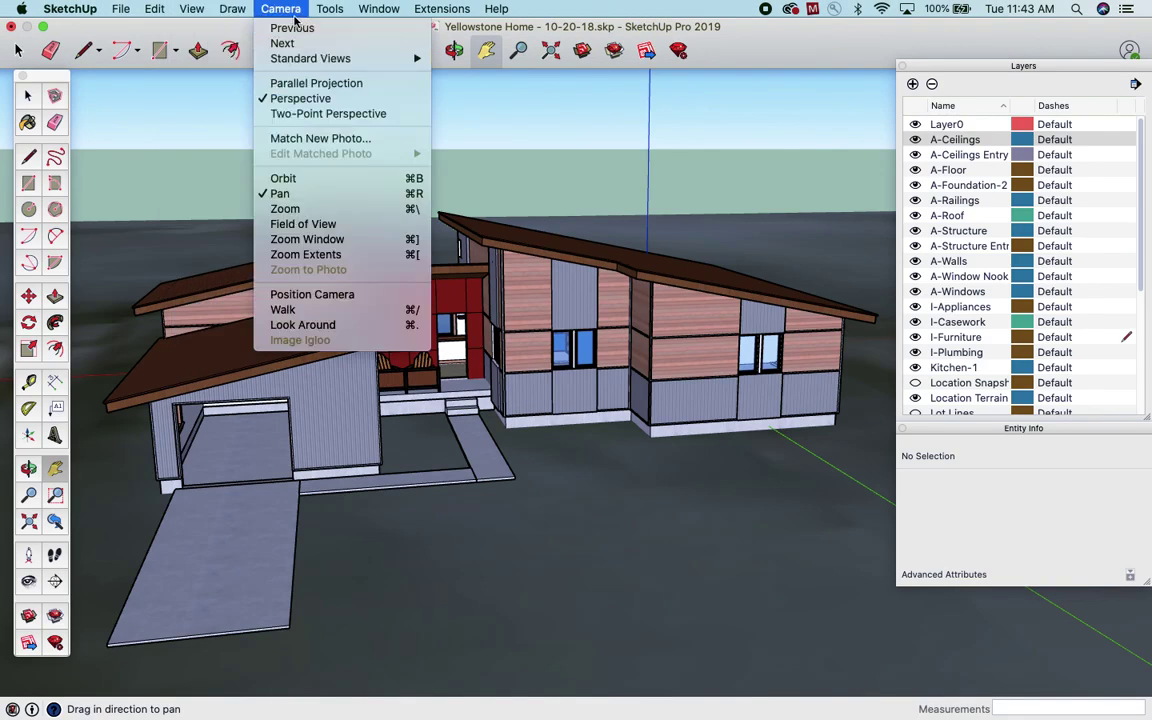
left_click(316, 83)
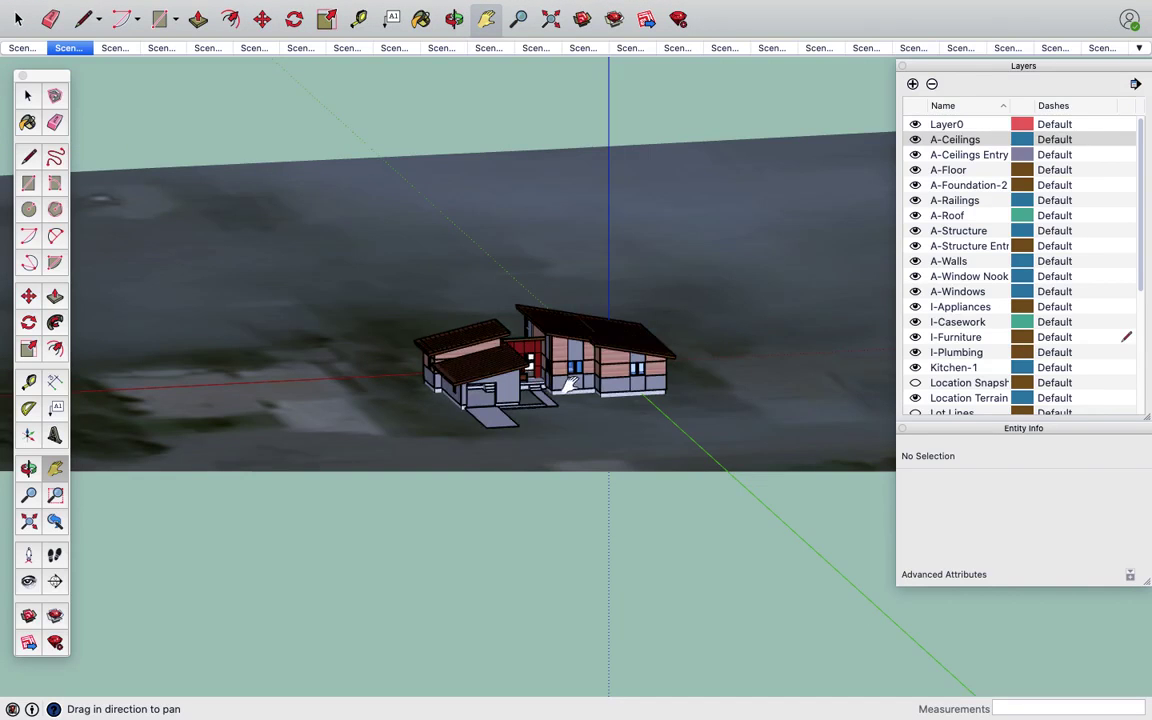
scroll(570, 385, "up", 10)
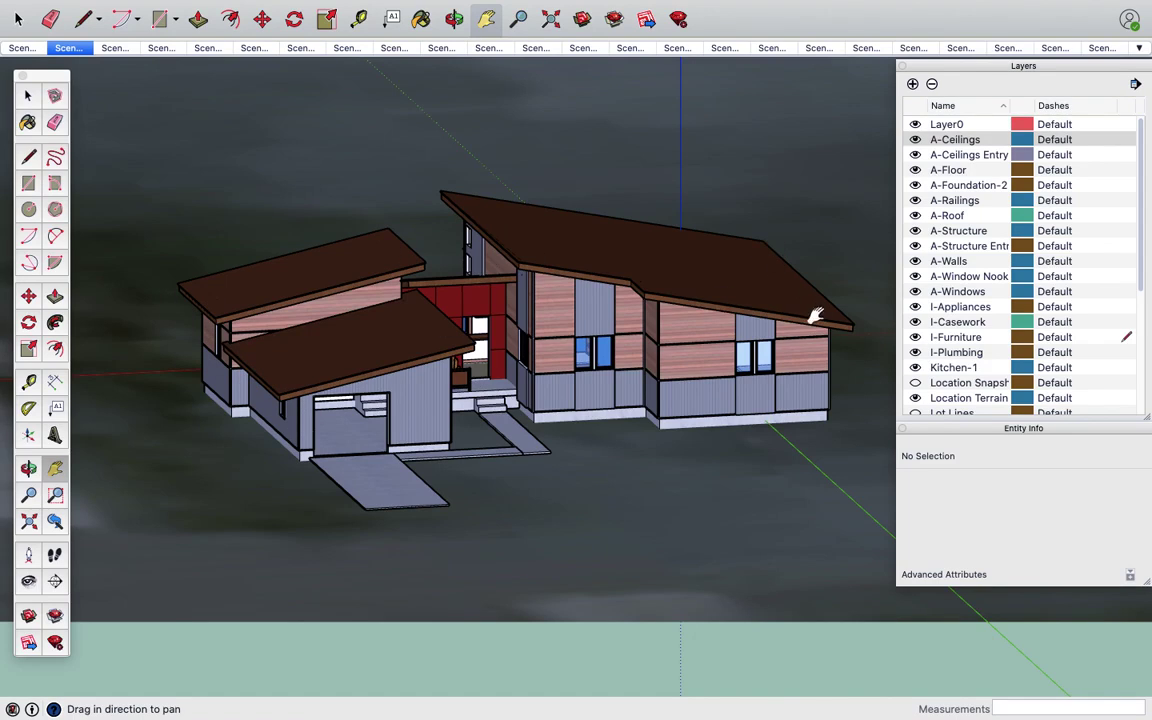
Show the house in the Front standard view, centred in the drawing area.
left_click(454, 19)
left_click_drag(615, 305, 404, 400)
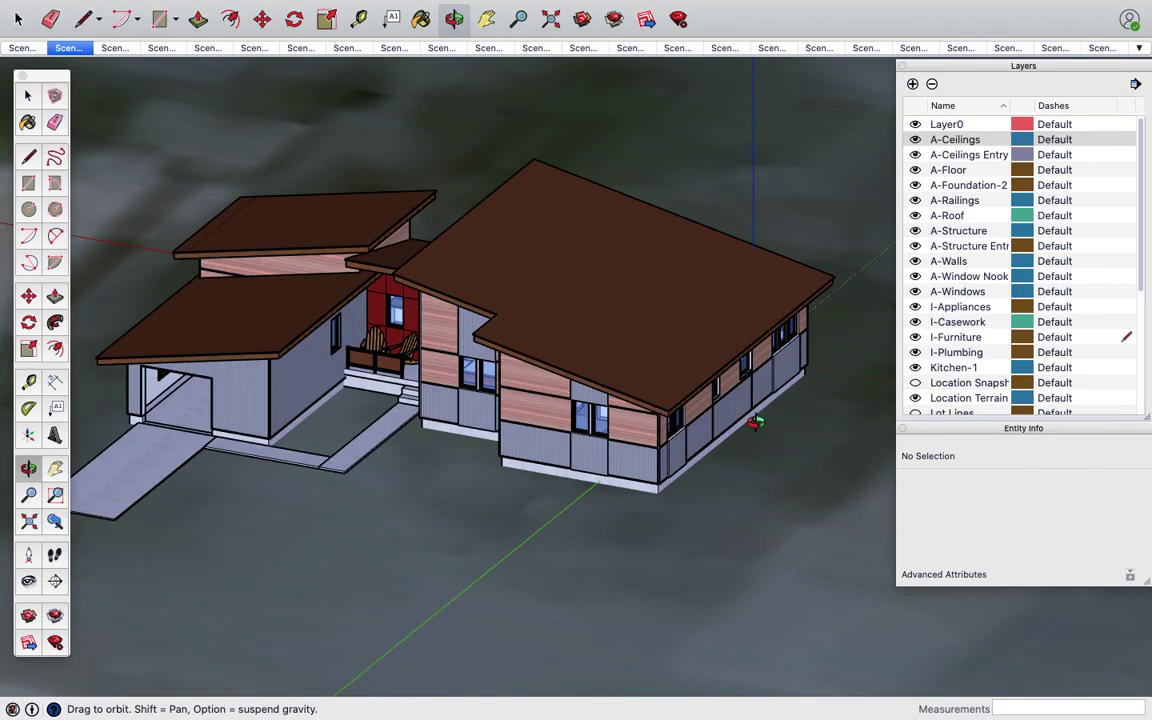
left_click_drag(744, 411, 568, 365)
mouse_move(314, 3)
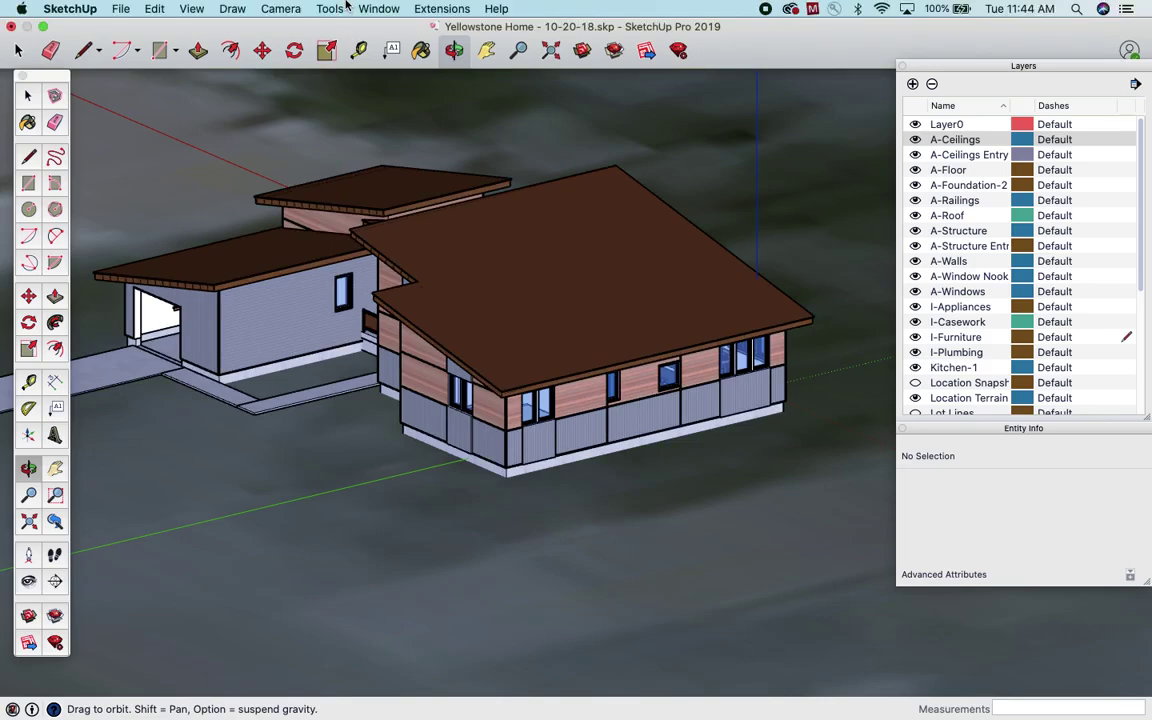
left_click(278, 9)
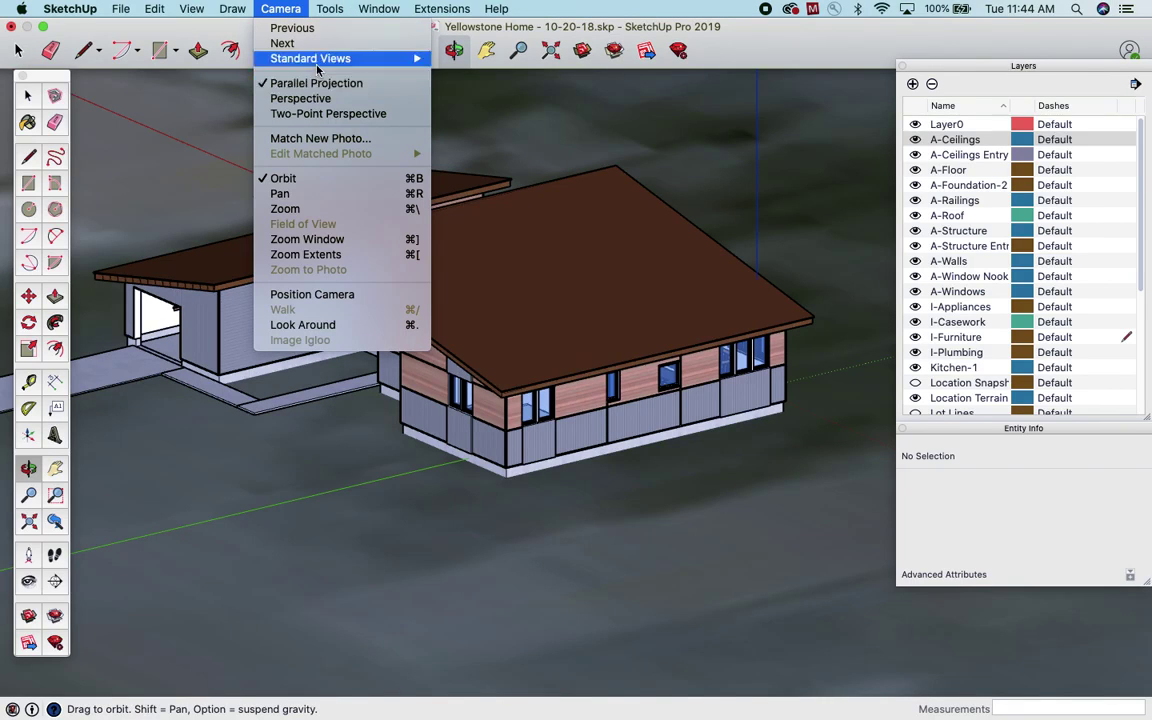
mouse_move(318, 62)
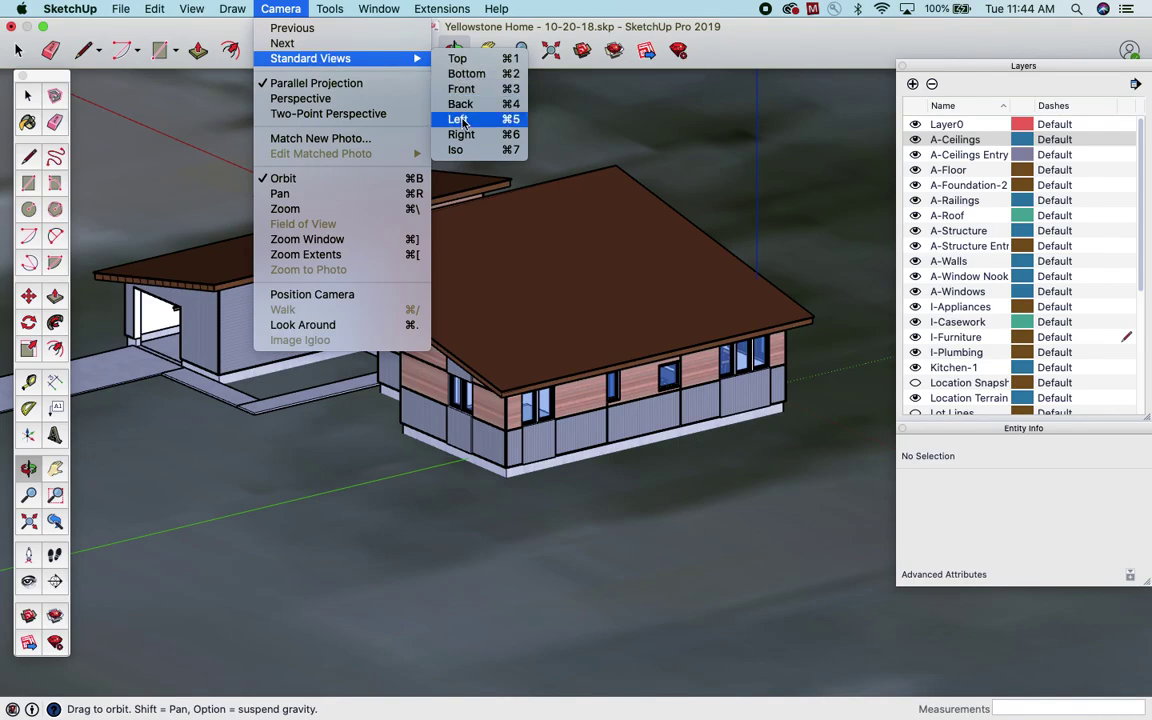
left_click(463, 90)
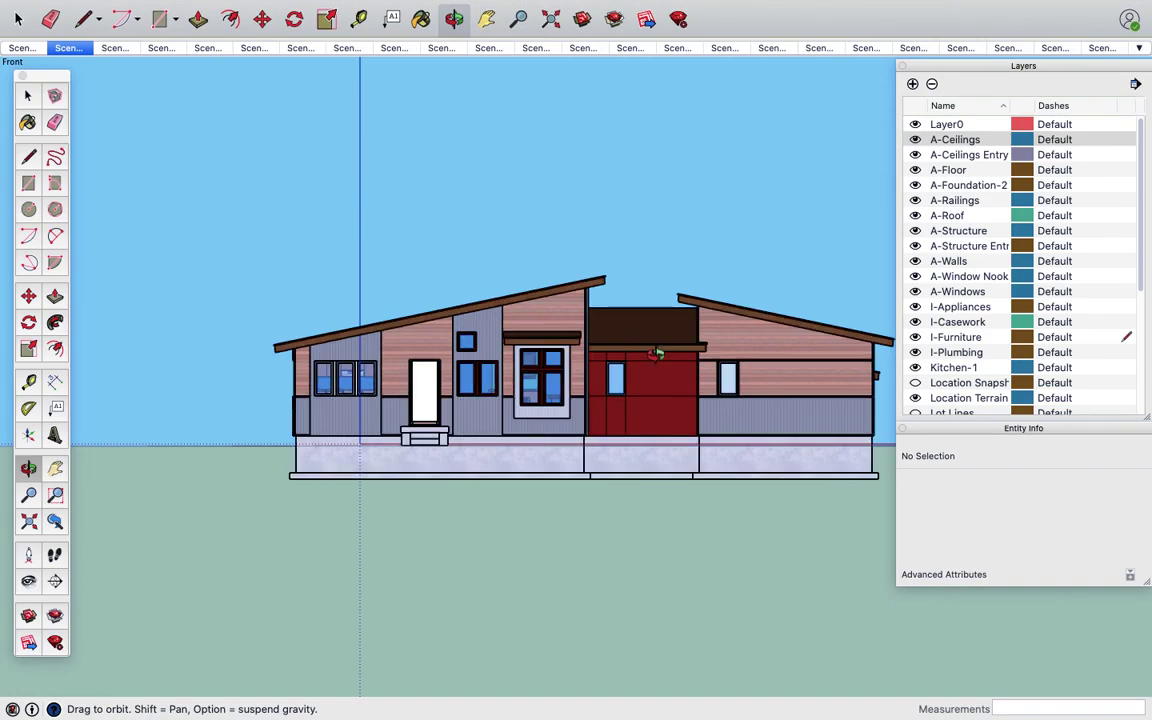
left_click(486, 19)
left_click_drag(598, 356, 568, 360)
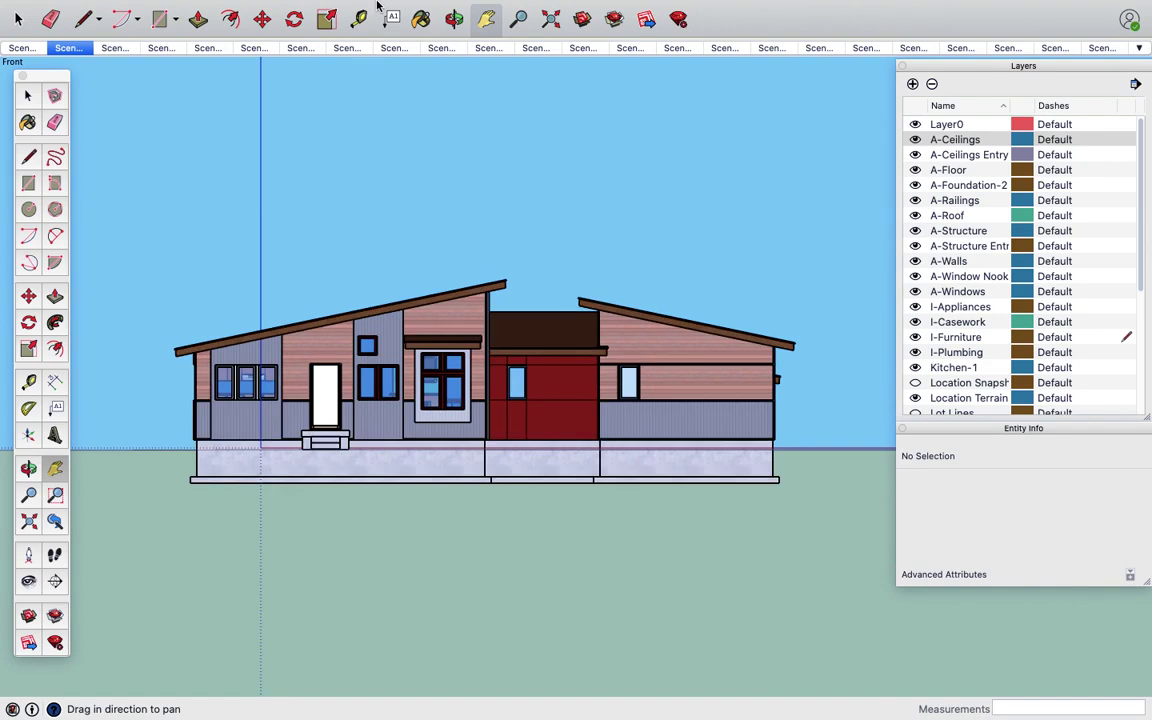
Compare the front view of the house in Perspective, and return the camera to Parallel Projection.
mouse_move(378, 5)
left_click(281, 9)
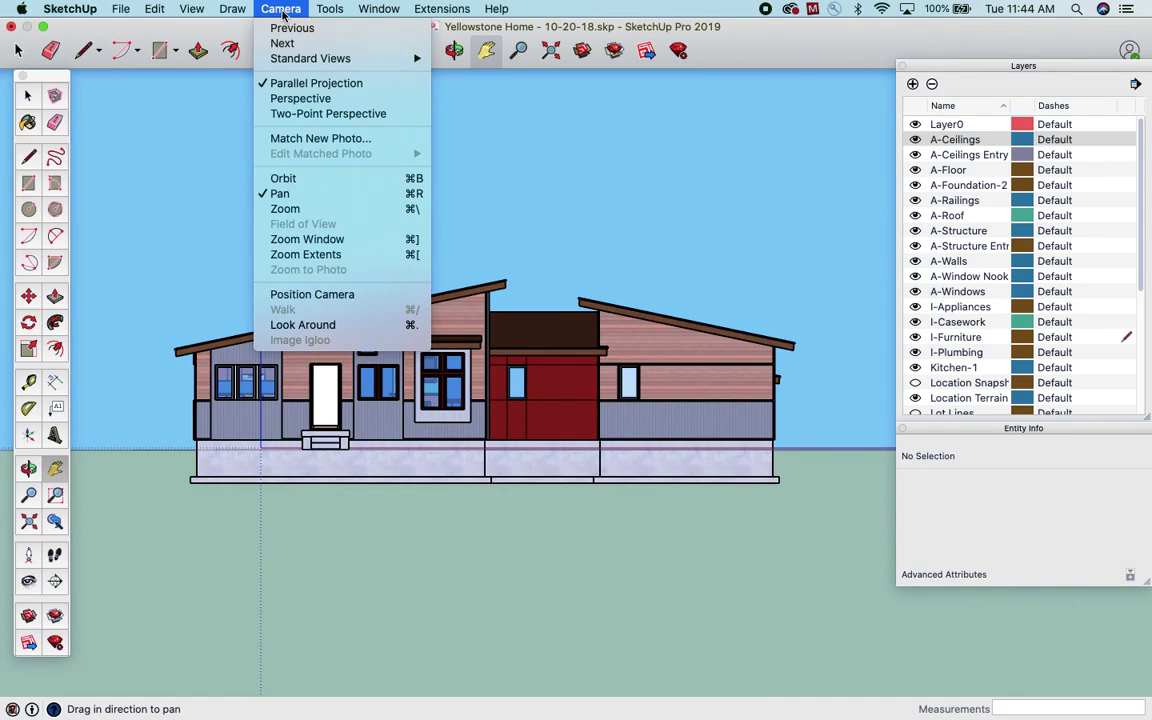
left_click(290, 98)
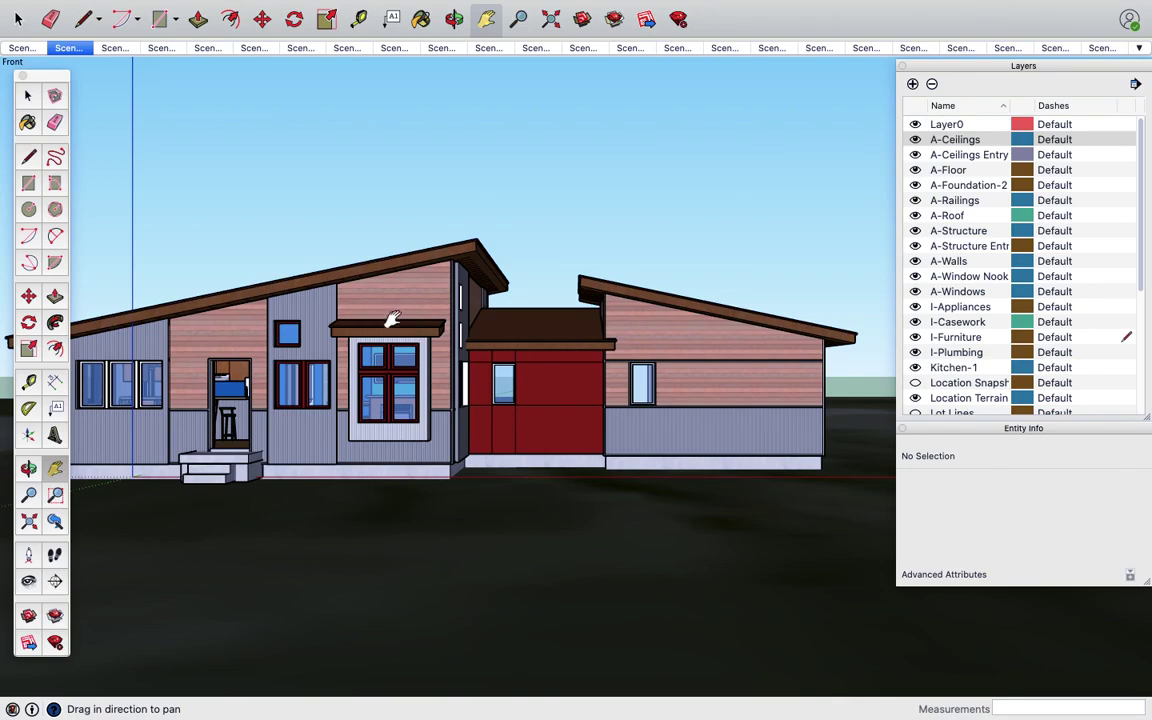
mouse_move(340, 3)
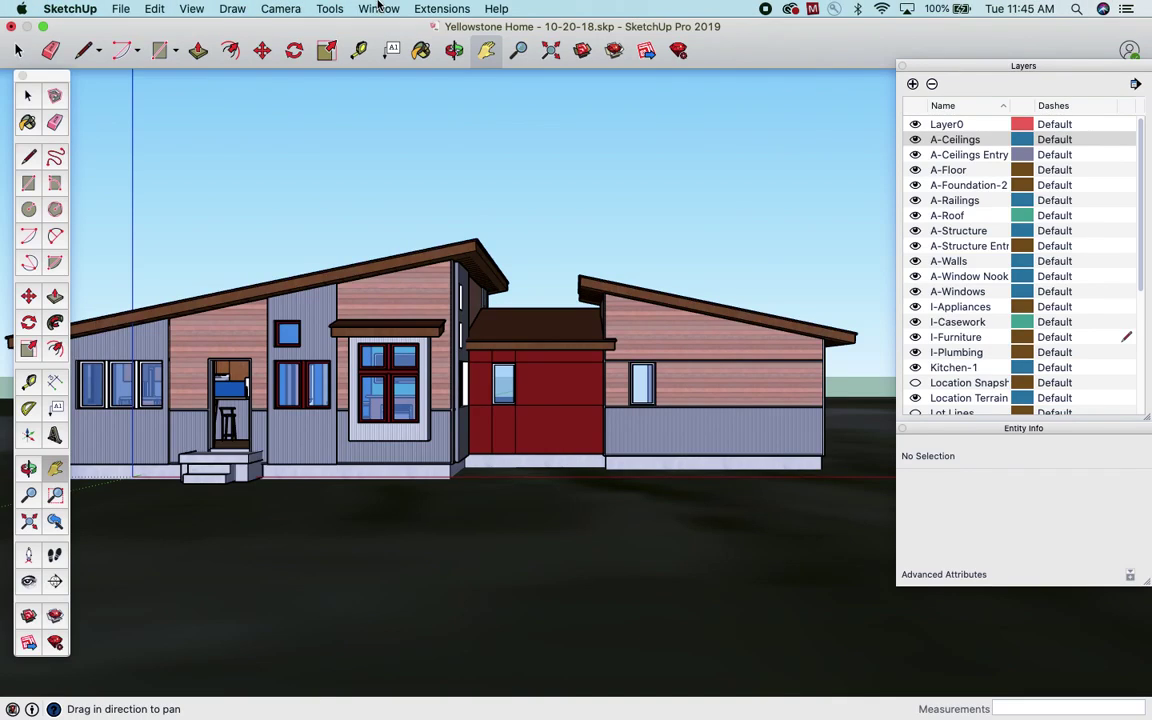
left_click(288, 9)
left_click(322, 86)
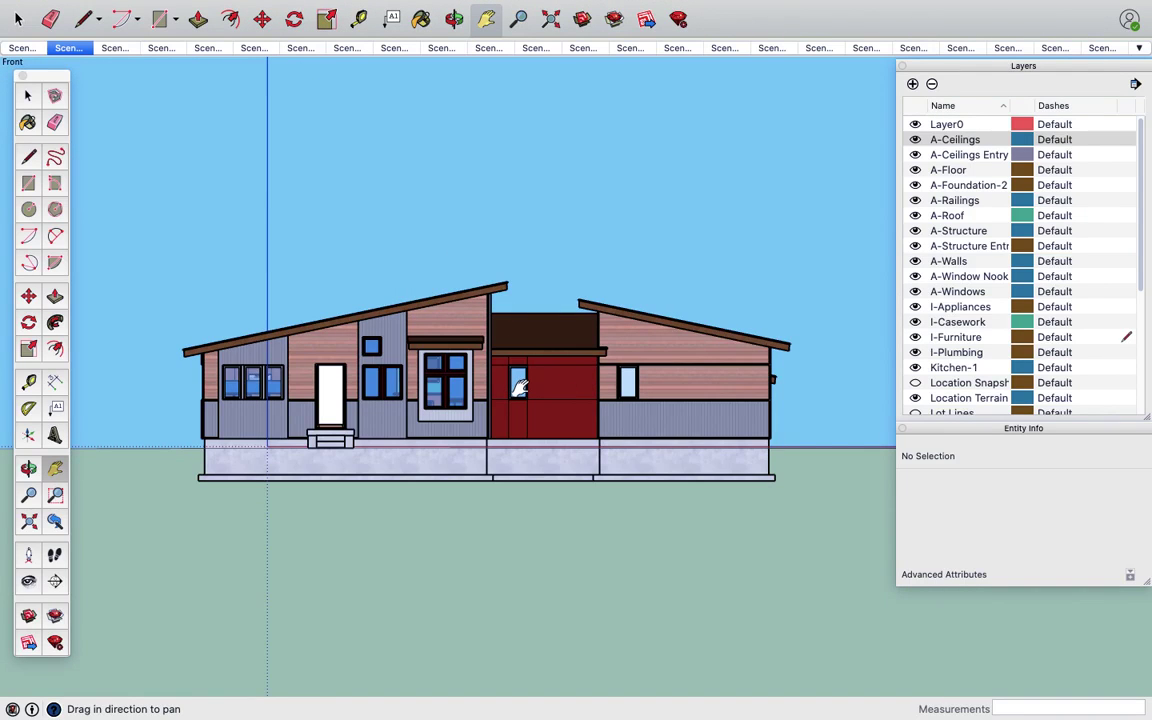
Review the house's back, left and right elevations through the standard views, ending on the Front view.
key("super+5")
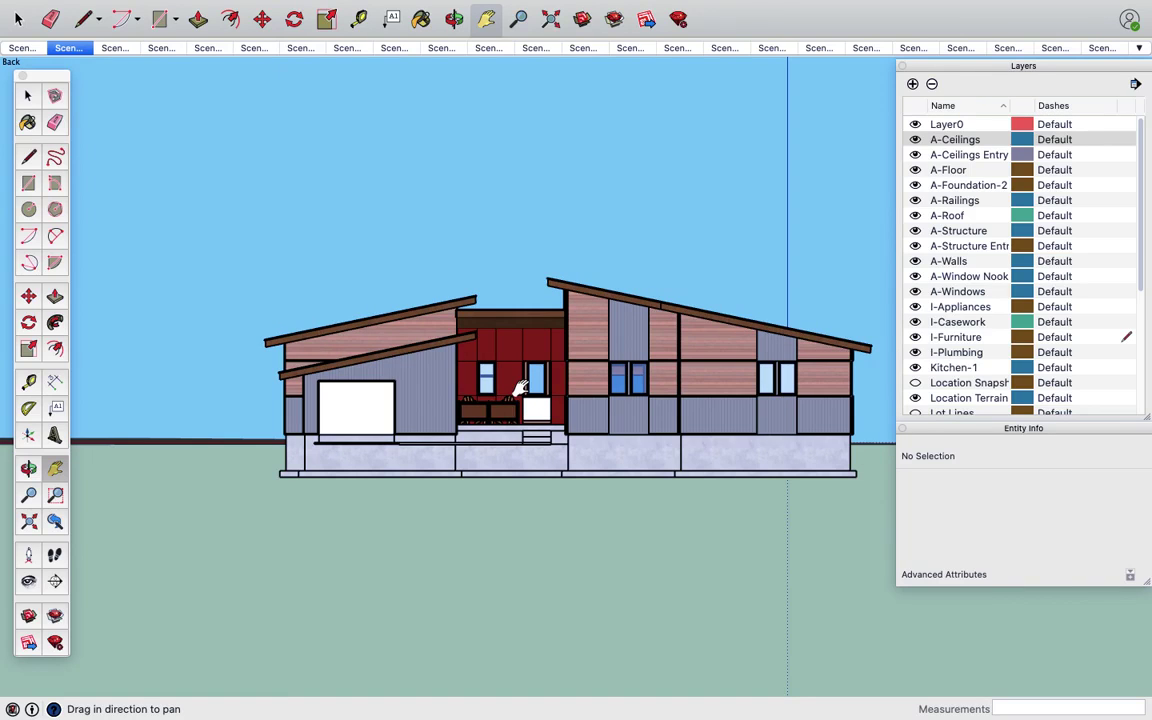
key("super+6")
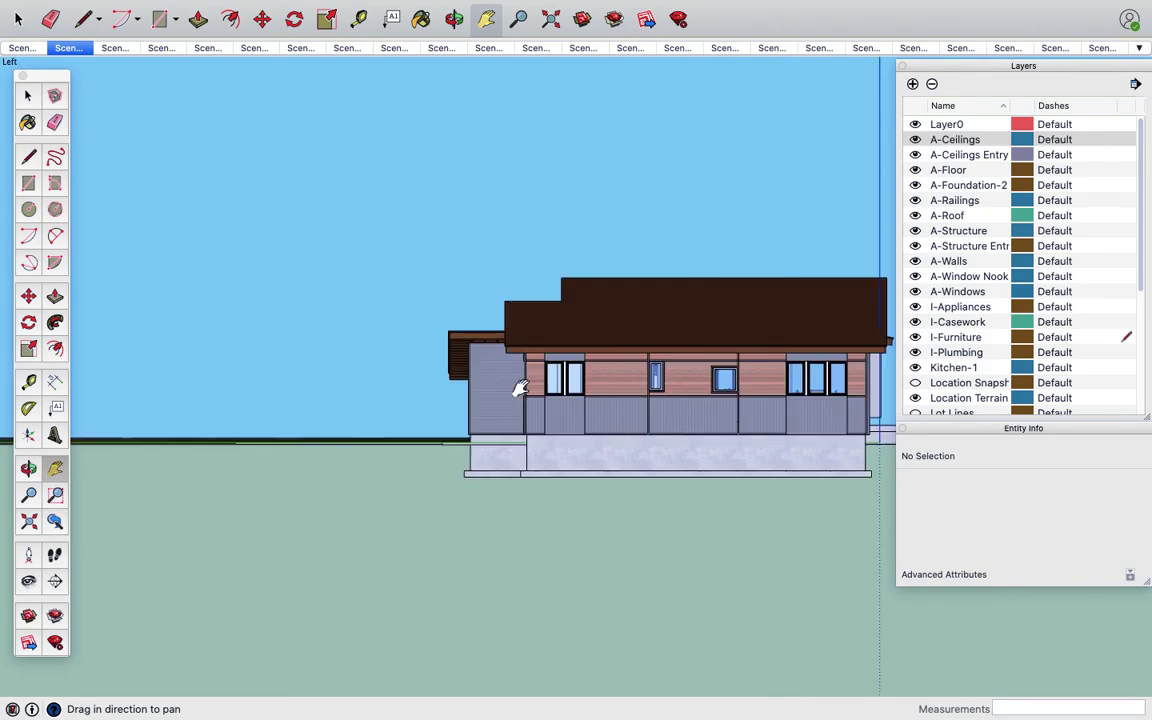
key("super+4")
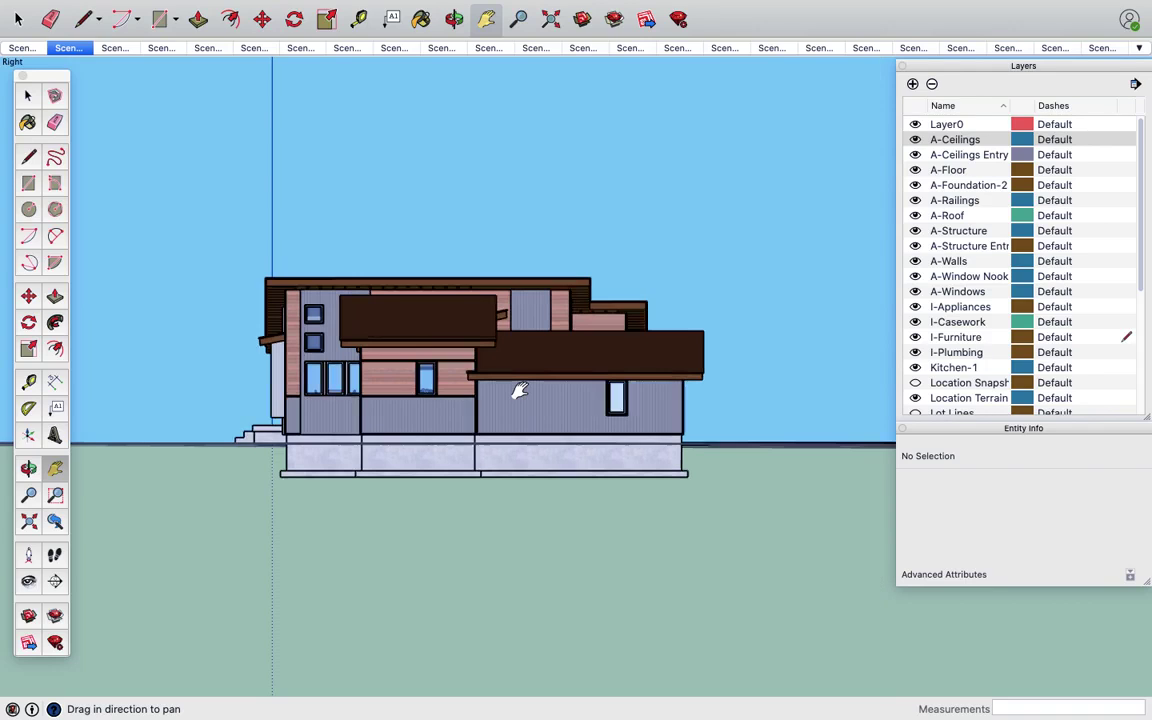
key("super+3")
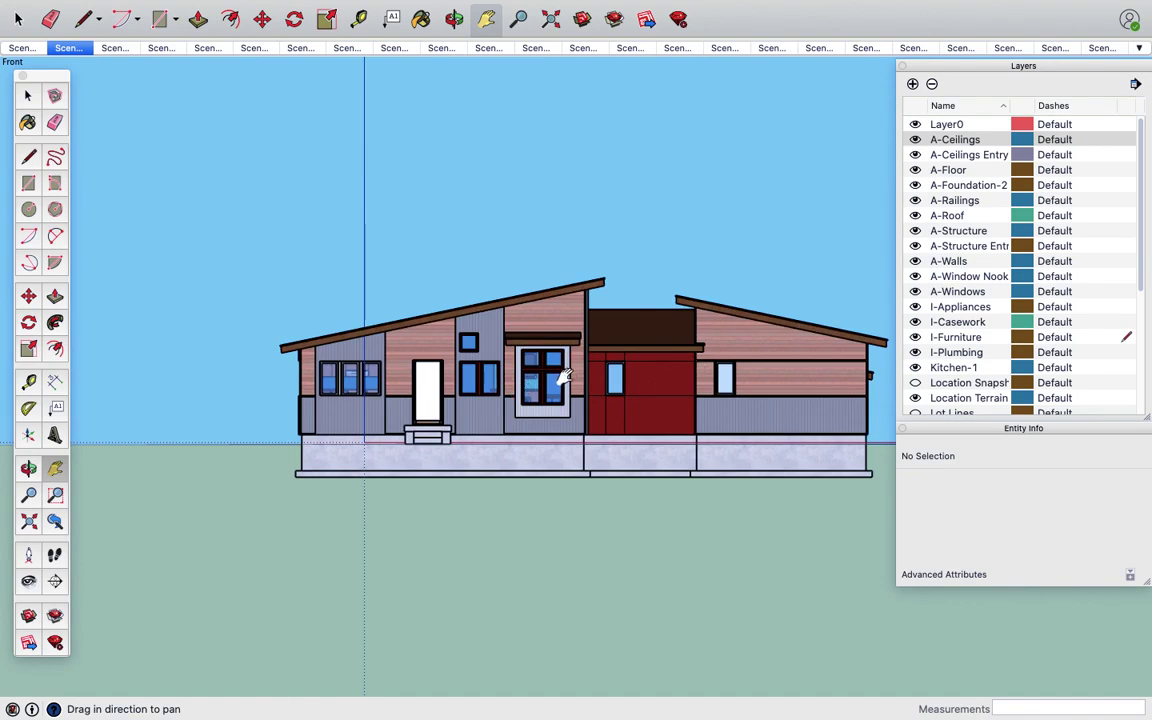
Set up a 2D graphic export of the front view as an AutoCAD DWG file, Release 14 at Full Scale (1:1).
mouse_move(118, 7)
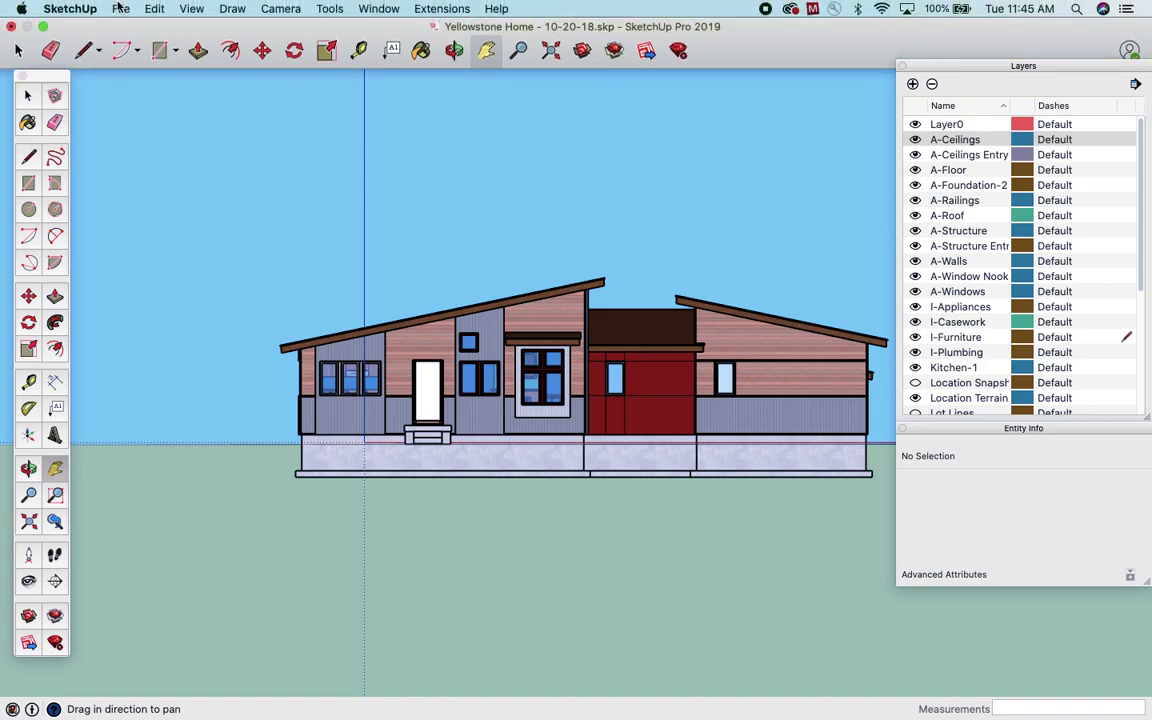
left_click(120, 9)
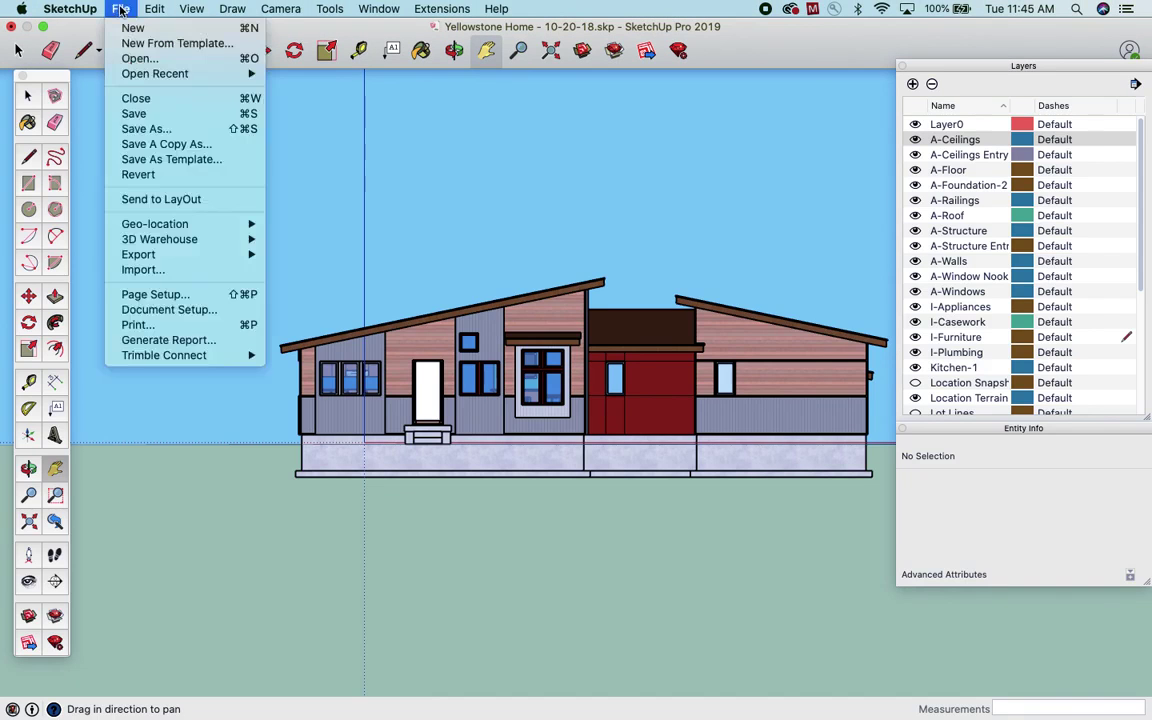
mouse_move(148, 254)
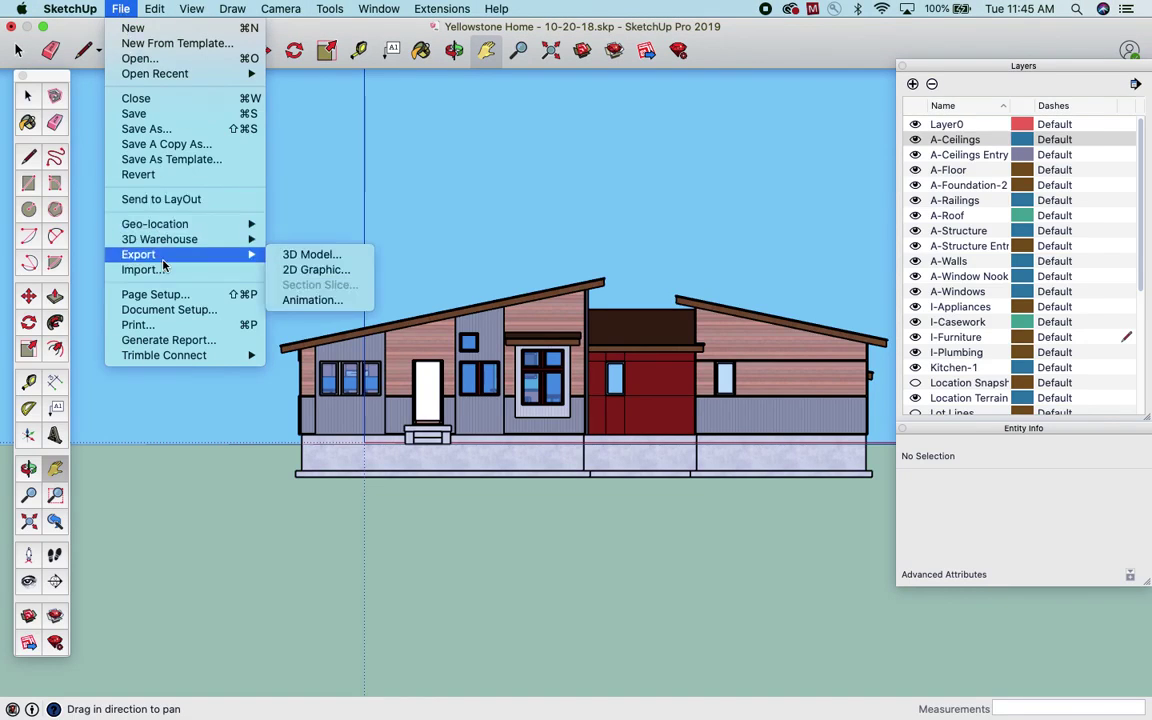
left_click(316, 271)
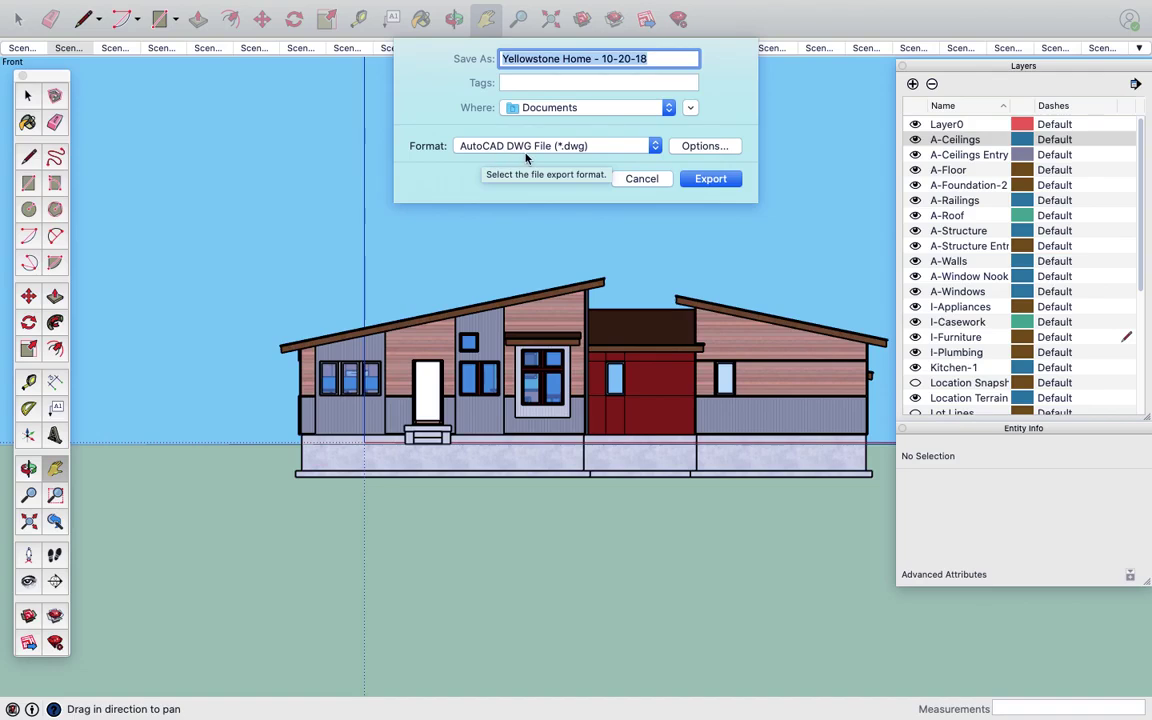
left_click(657, 147)
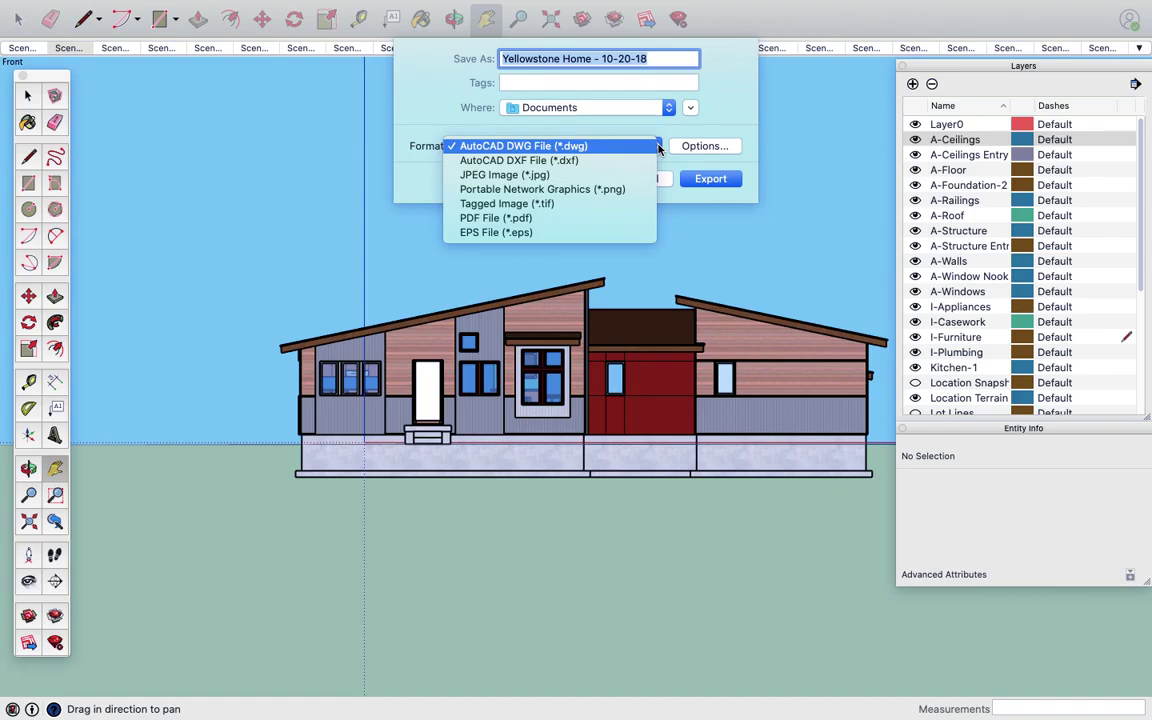
left_click(602, 150)
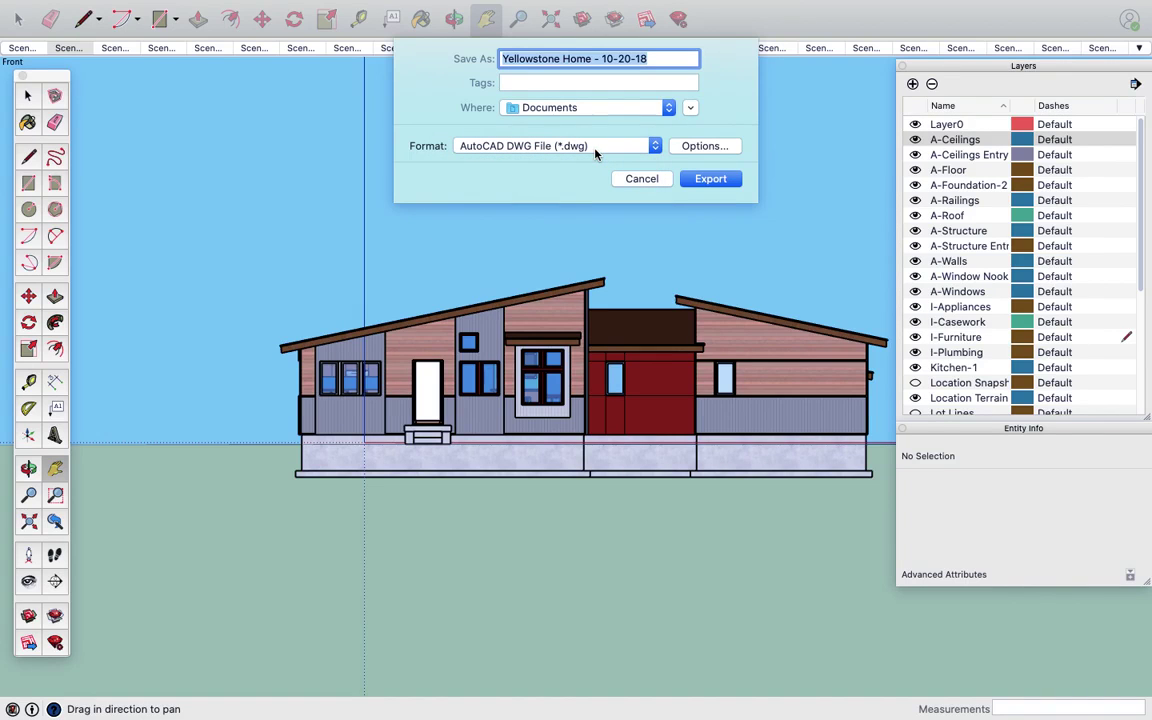
left_click(705, 147)
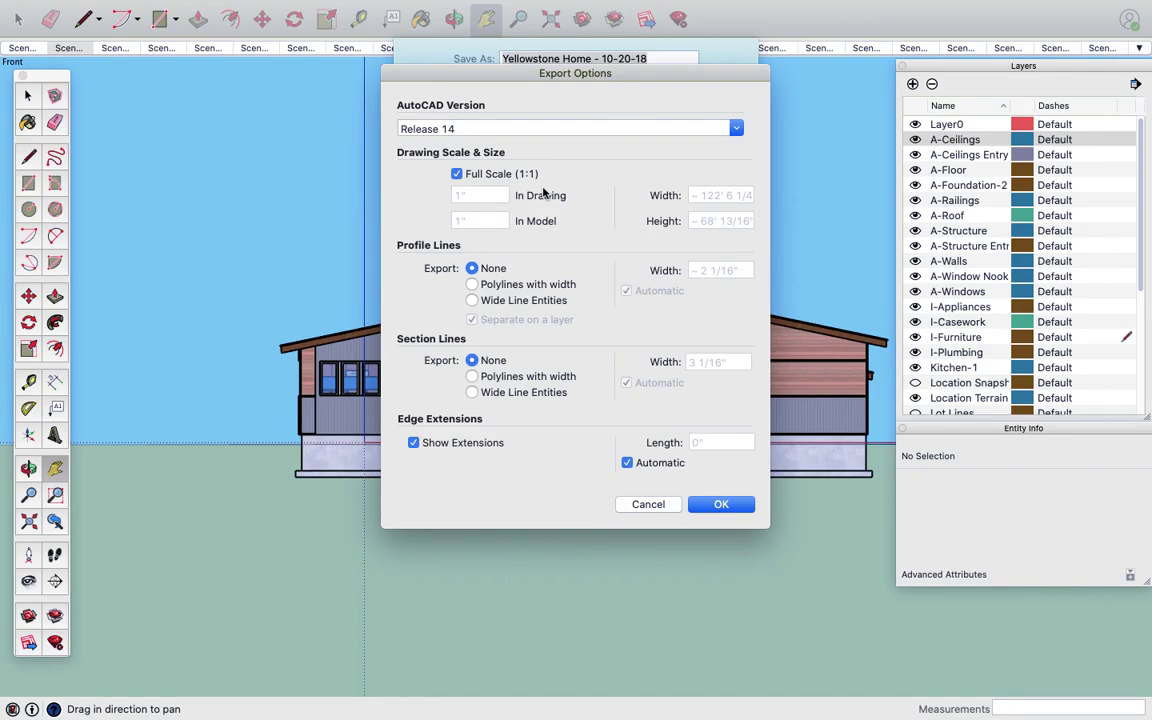
left_click(712, 505)
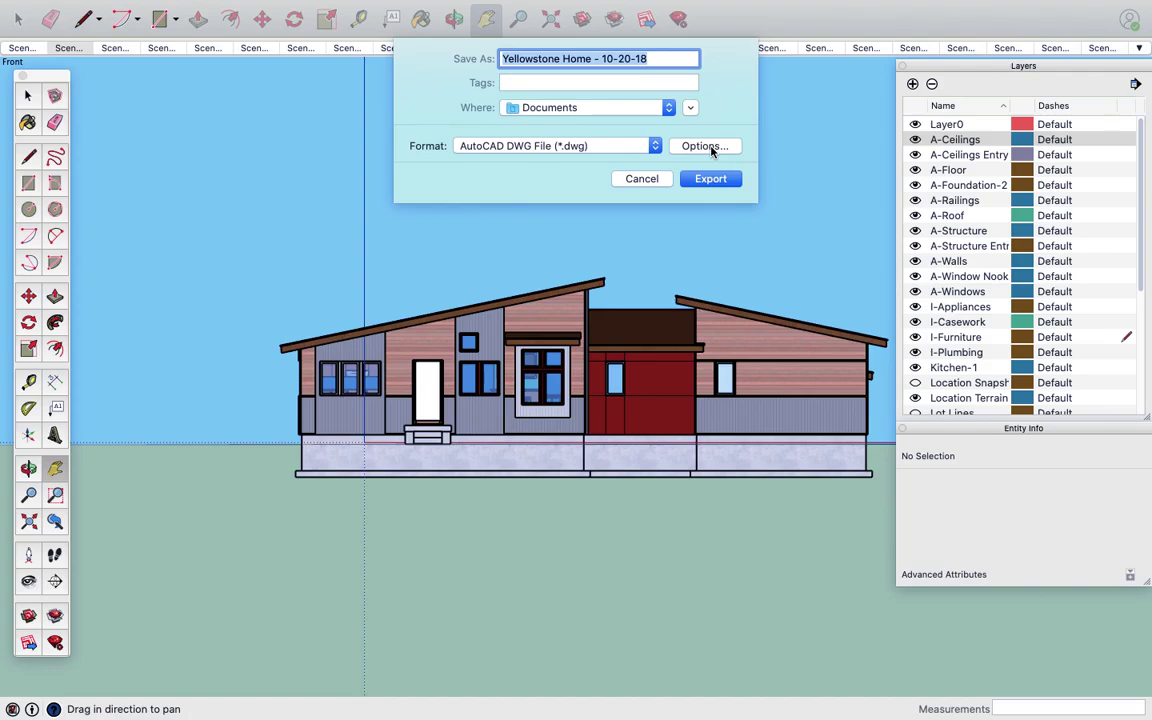
Export the DWG to the Desktop under the name Rear Elevation.
left_click(590, 108)
left_click(563, 216)
type("Rear Elevation")
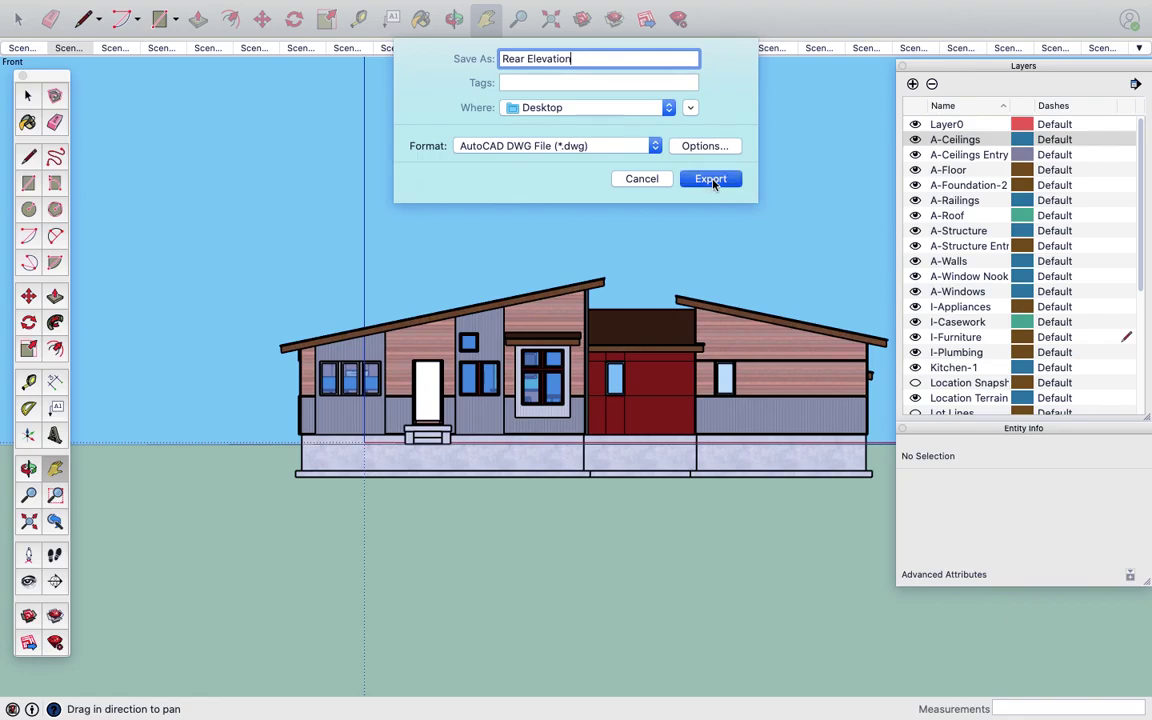
left_click(710, 179)
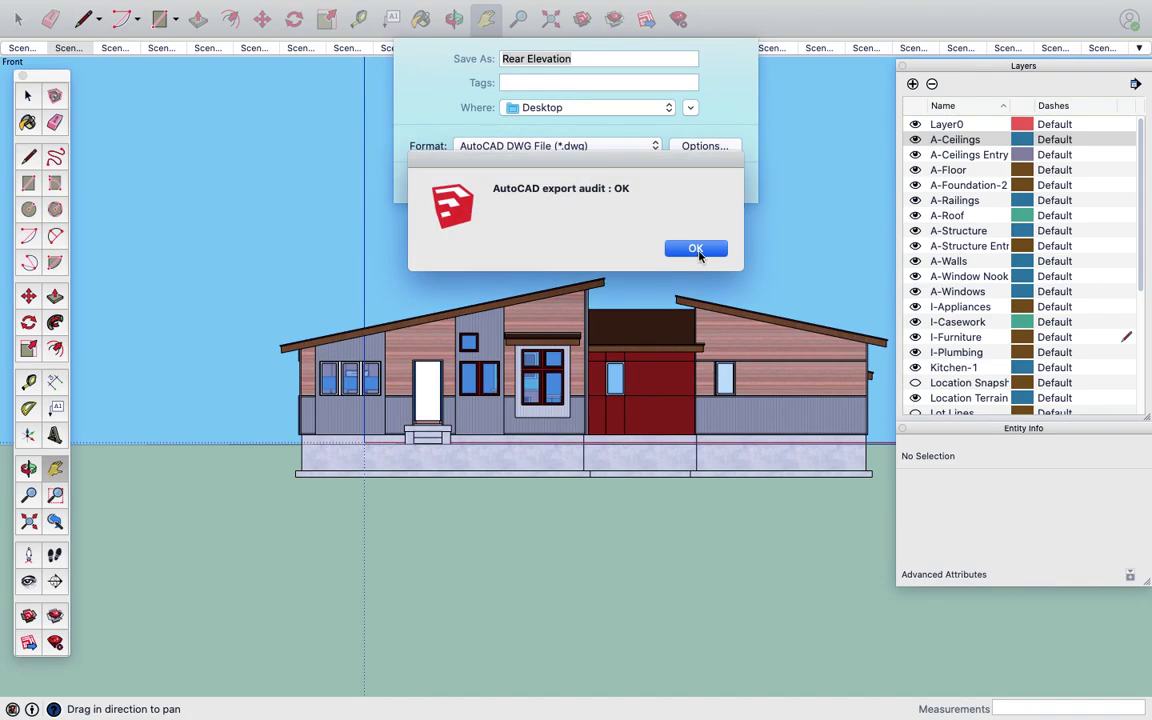
left_click(697, 250)
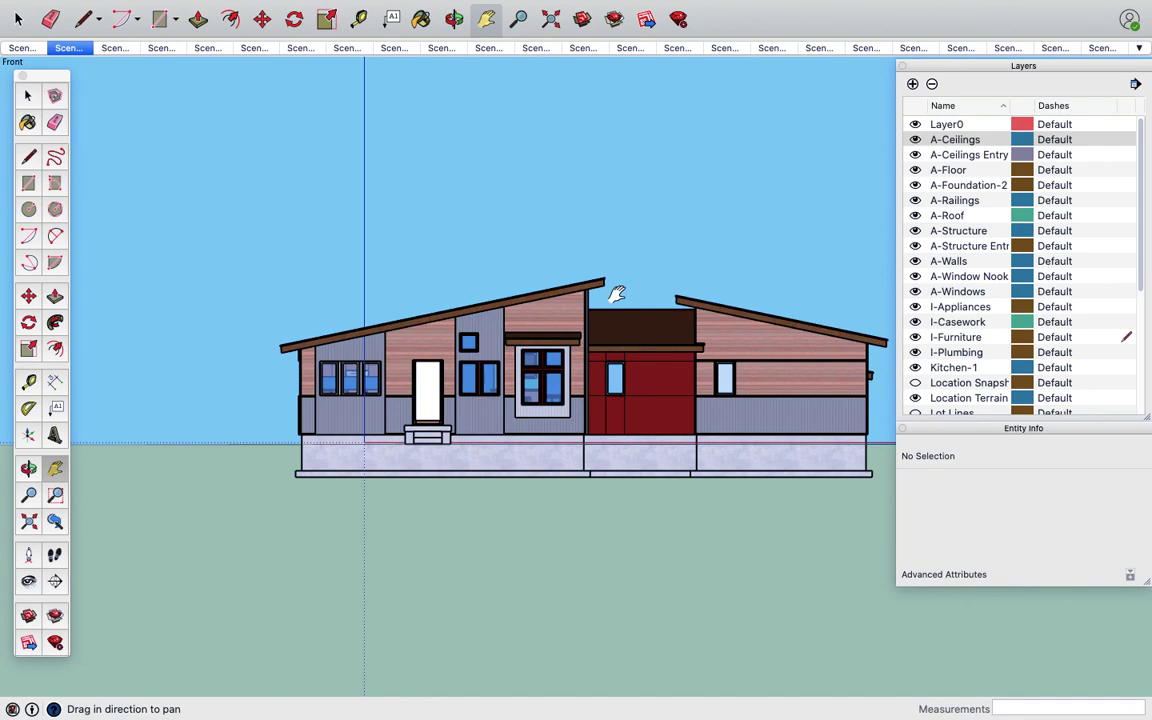
Check the A2.2 floor plan sheet in the PDF in Acrobat and return to the SketchUp model.
key("ctrl+Left")
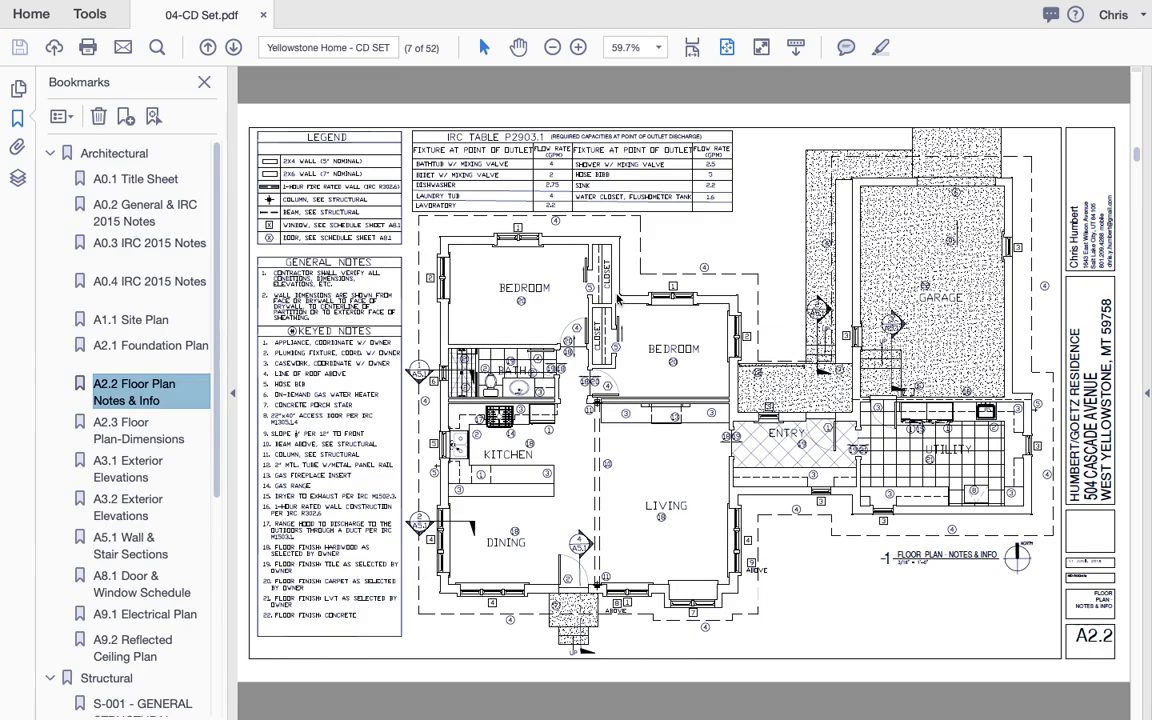
key("ctrl+Right")
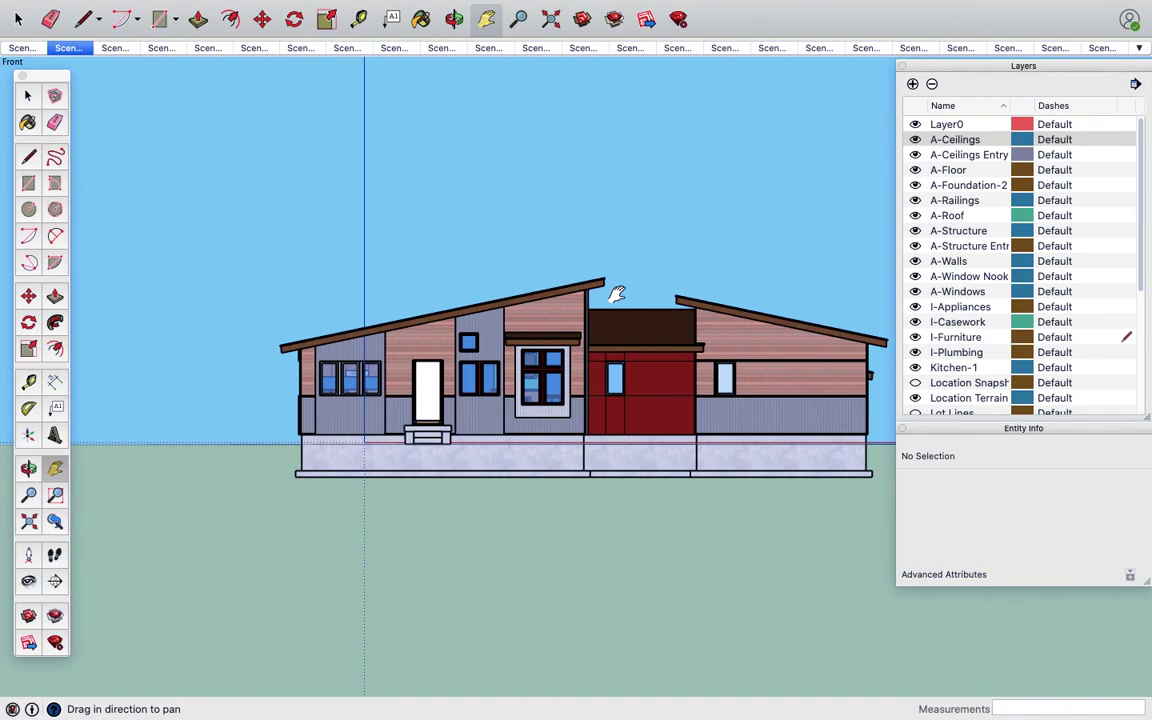
Switch to AutoCAD LT and bring up the model space of the MicroHome drawing set.
mouse_move(624, 712)
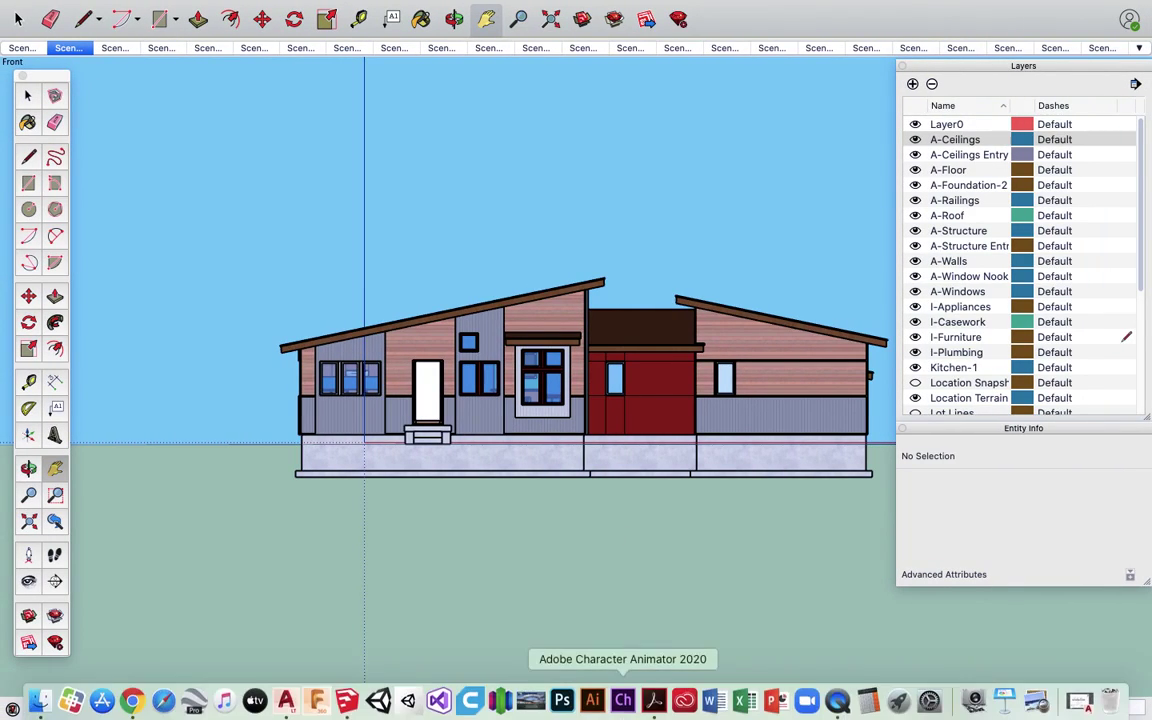
left_click(285, 700)
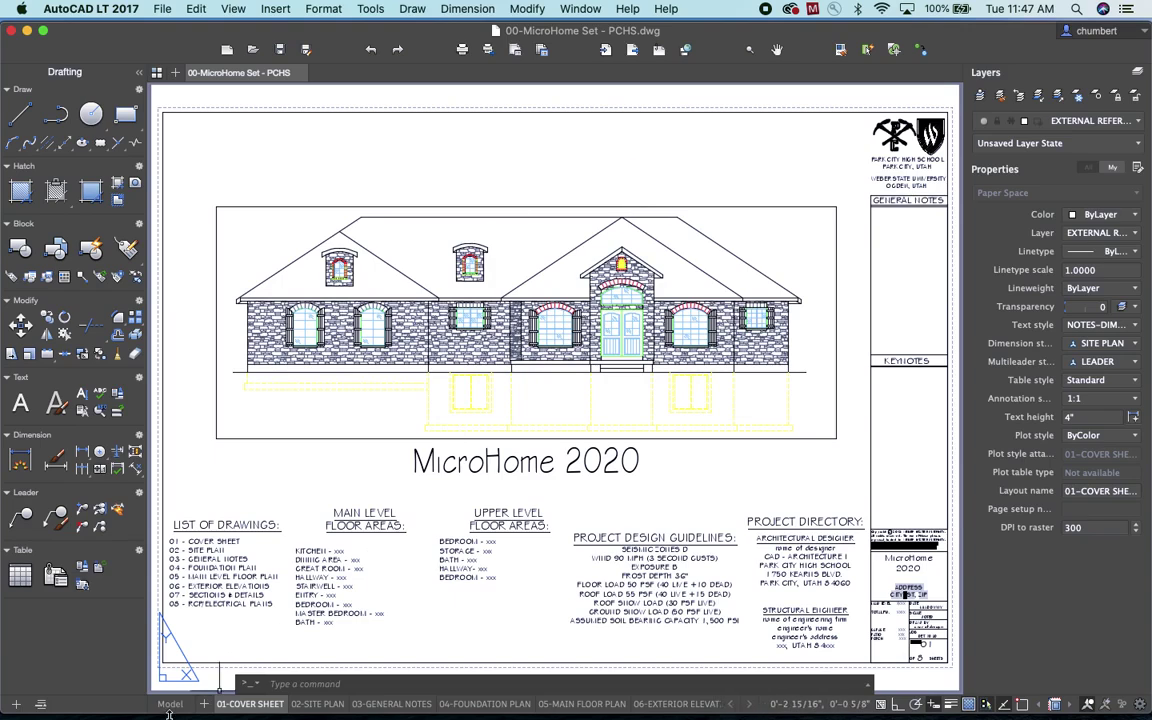
left_click(170, 704)
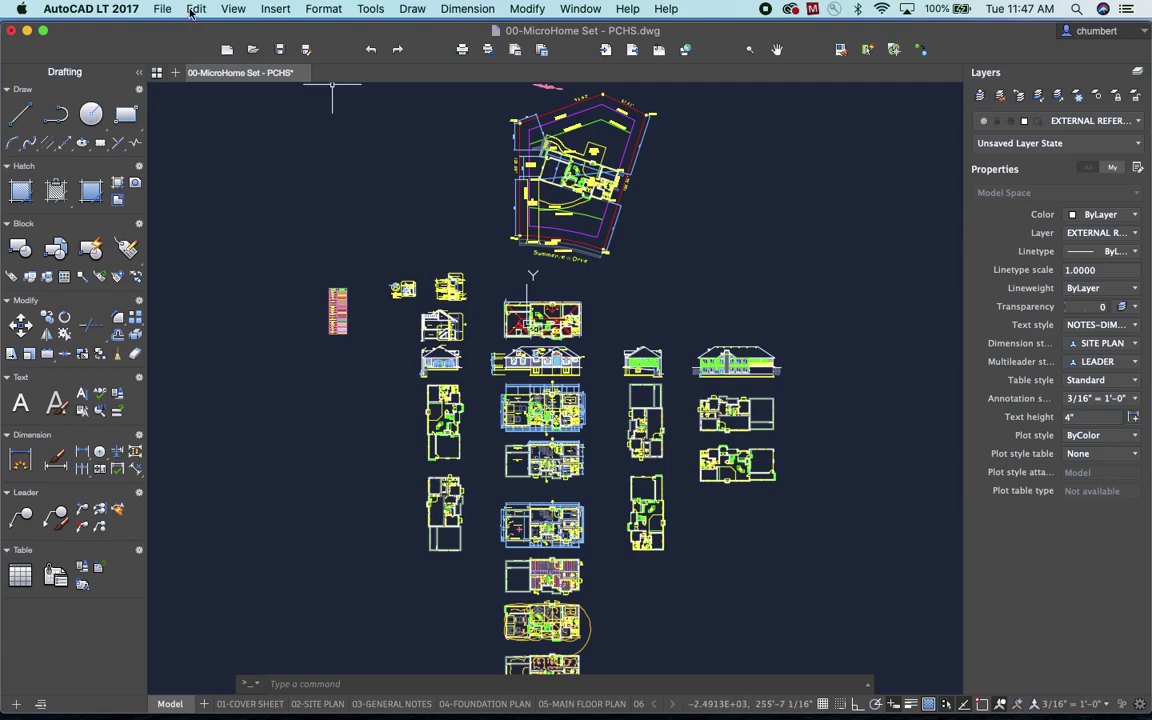
Open Rear Elevation.dwg from the Desktop, continuing despite its being a foreign DWG file.
left_click(163, 10)
left_click(183, 62)
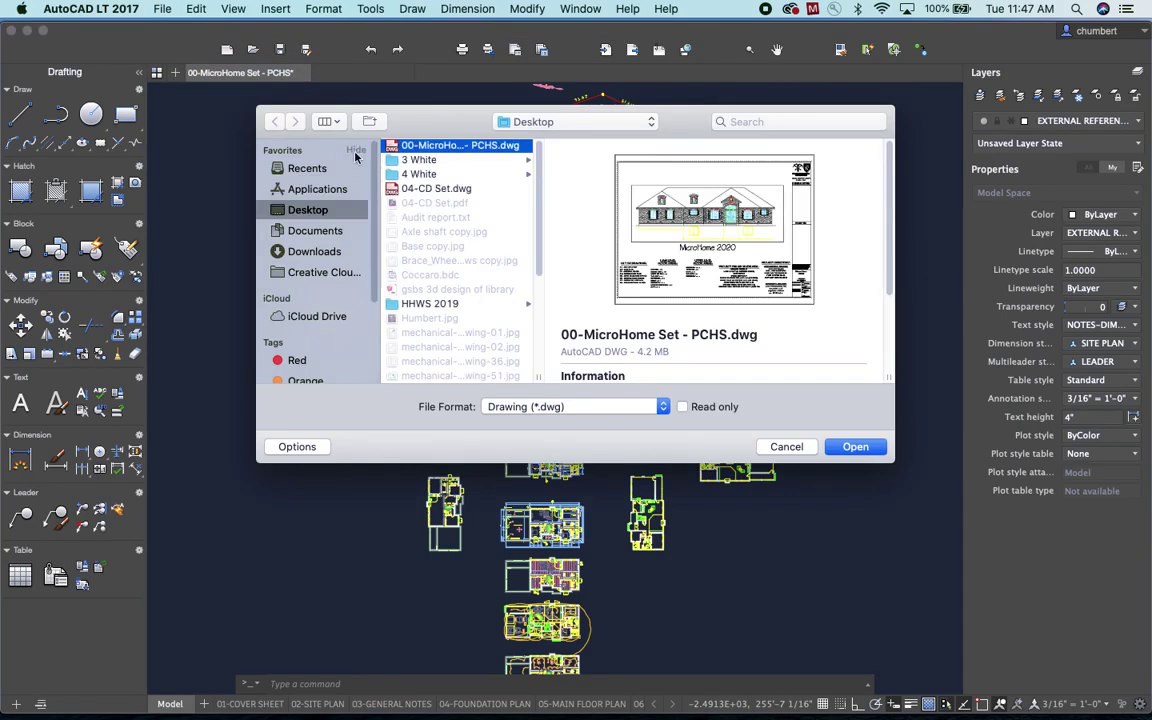
scroll(441, 271, "down", 5)
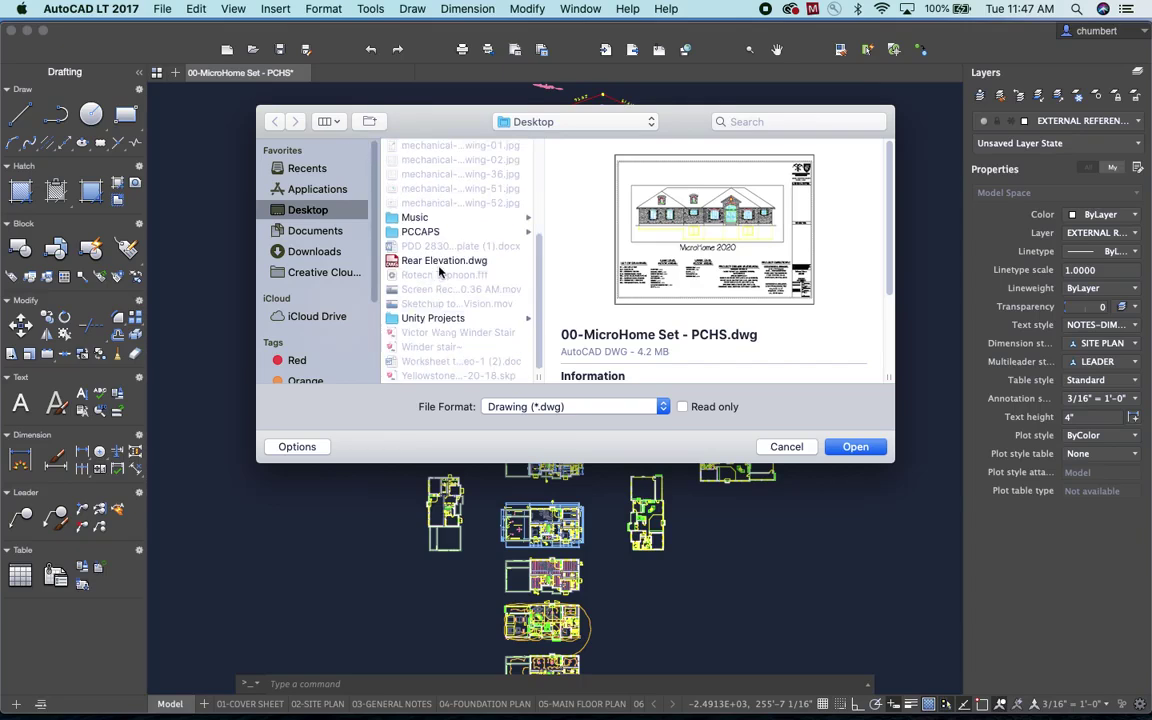
left_click(440, 262)
left_click(852, 447)
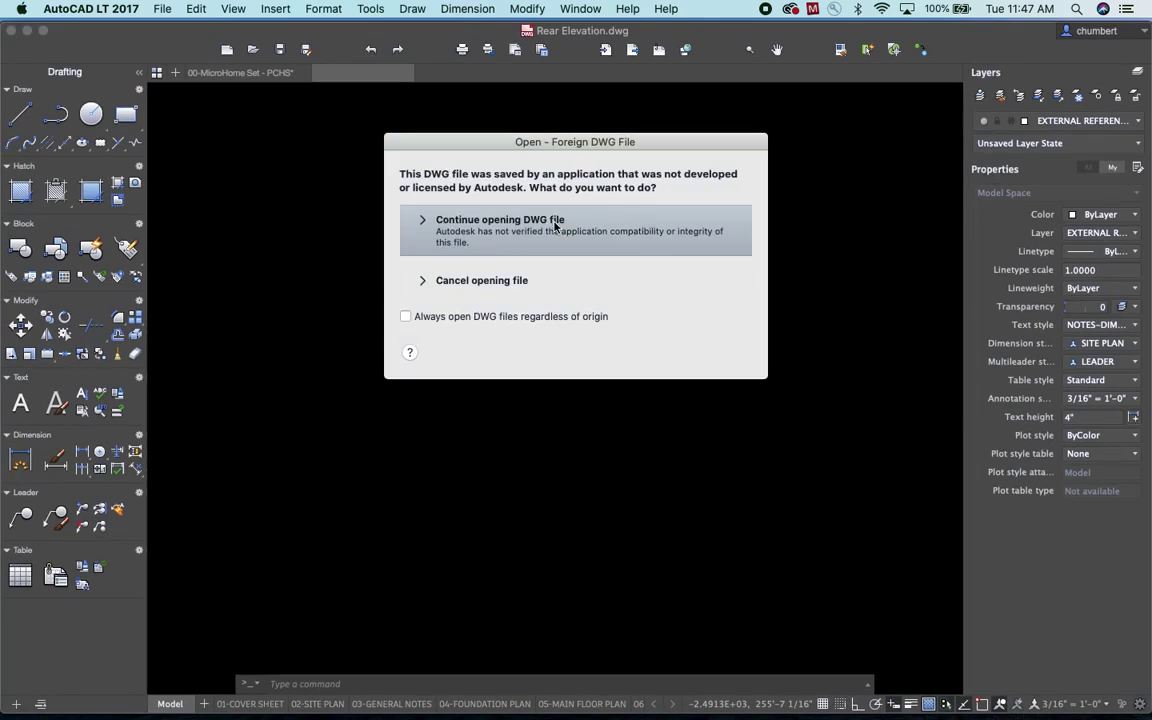
left_click(555, 226)
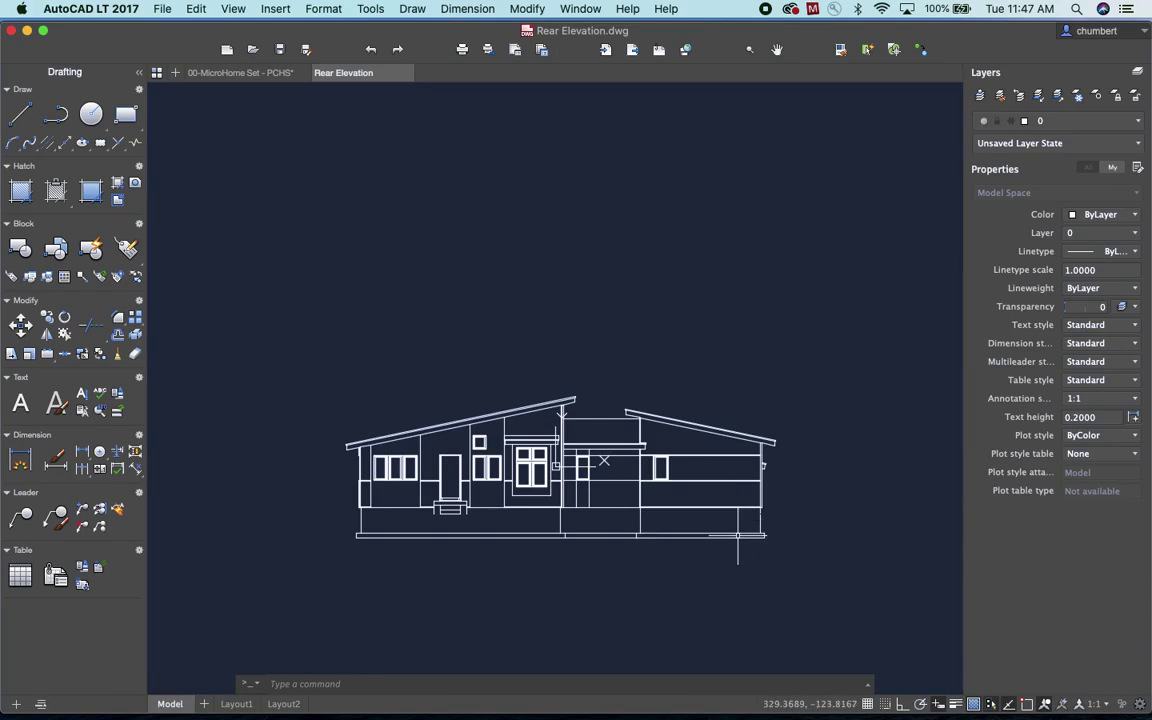
Examine the imported rear elevation linework up close, including the door steps, windows and foundation, and as a whole.
scroll(737, 535, "up", 3)
scroll(737, 535, "down", 1)
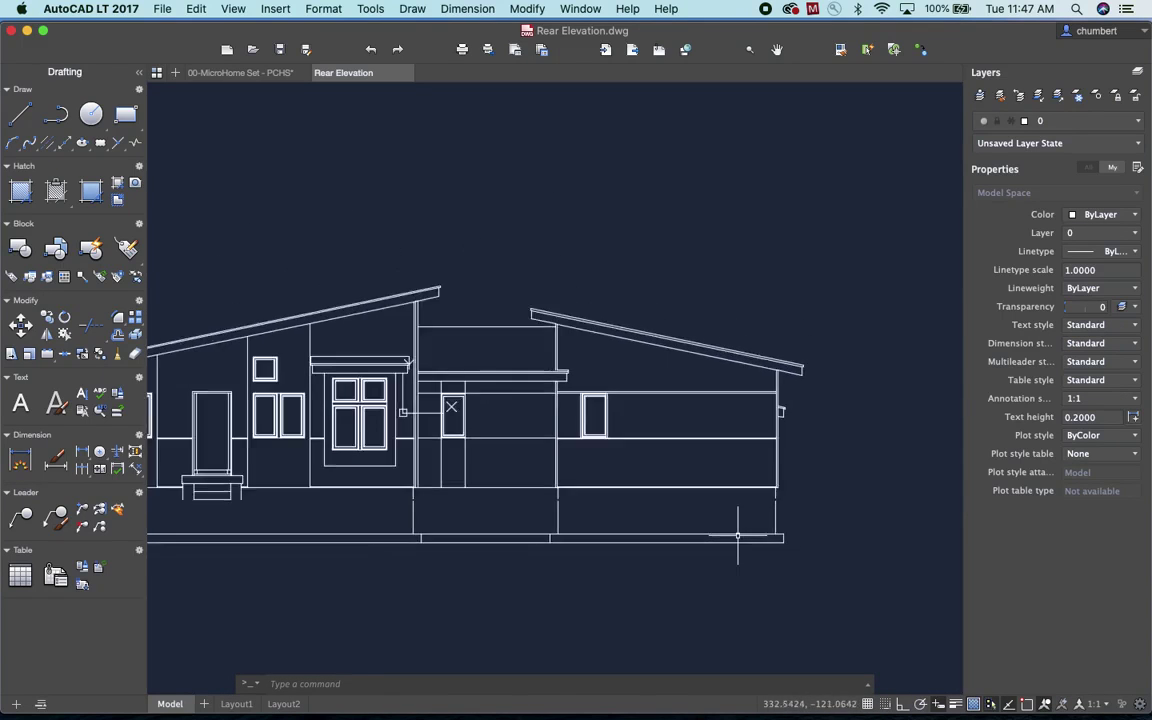
mouse_move(737, 535)
middle_mouse_down()
mouse_move(709, 538)
mouse_move(791, 504)
mouse_move(842, 508)
middle_mouse_up()
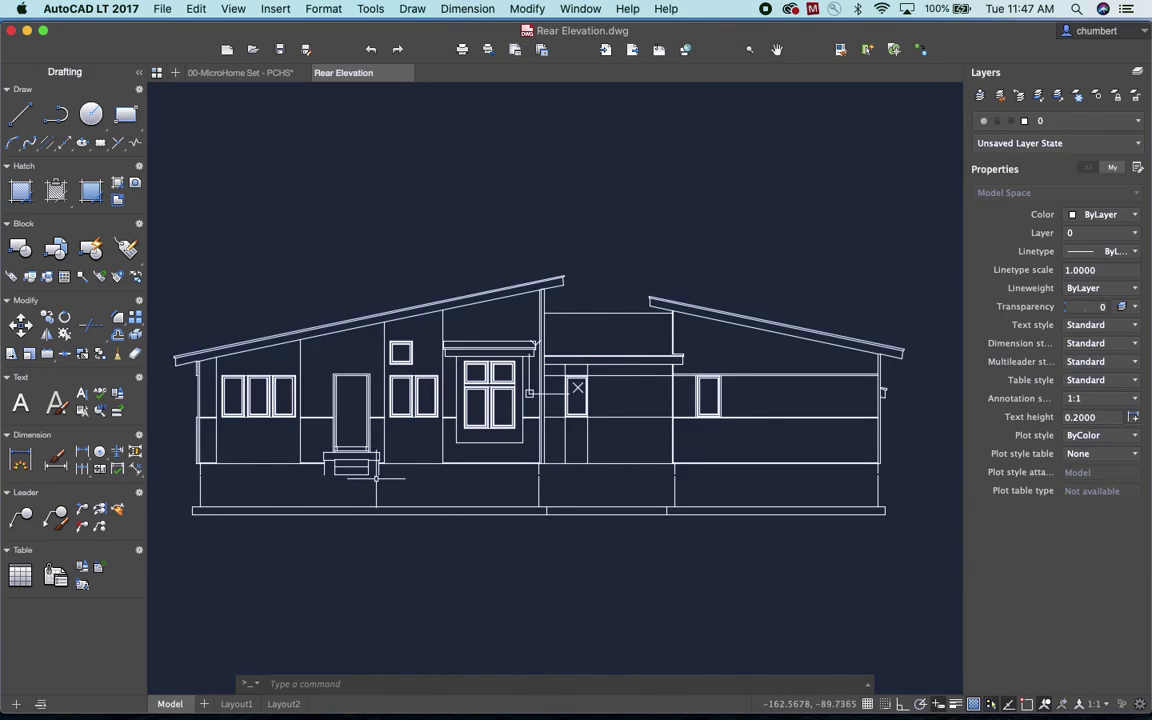
scroll(376, 478, "up", 6)
scroll(376, 478, "down", 3)
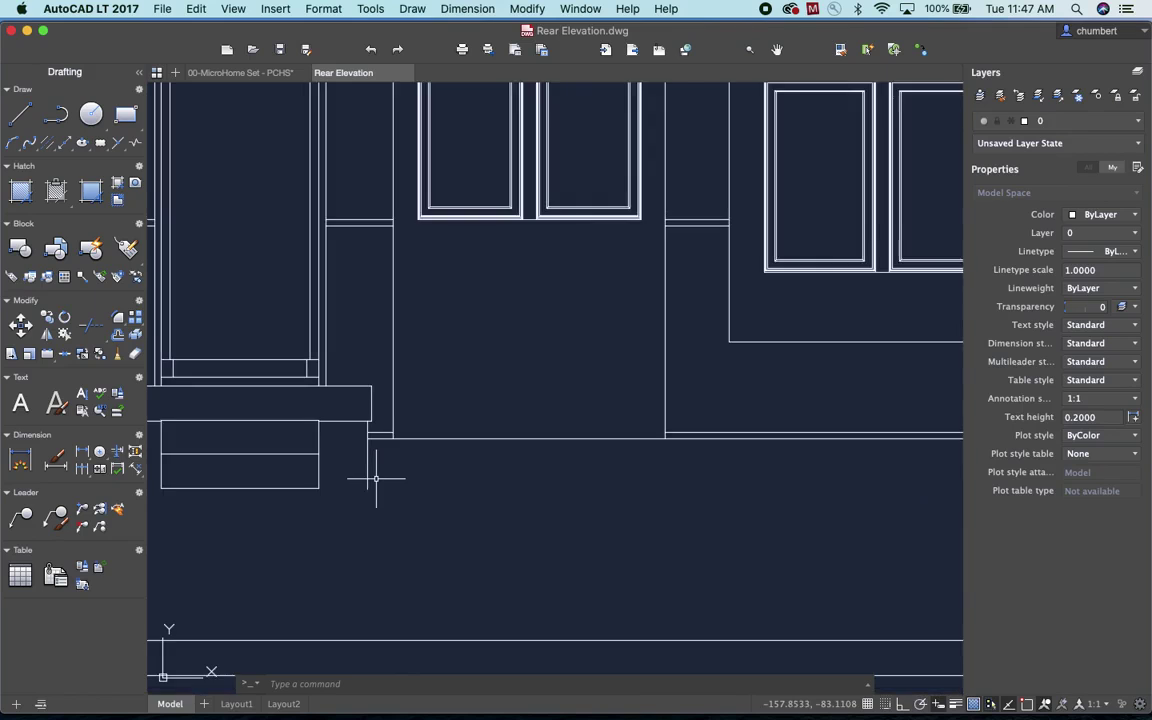
scroll(376, 478, "down", 5)
scroll(376, 478, "up", 2)
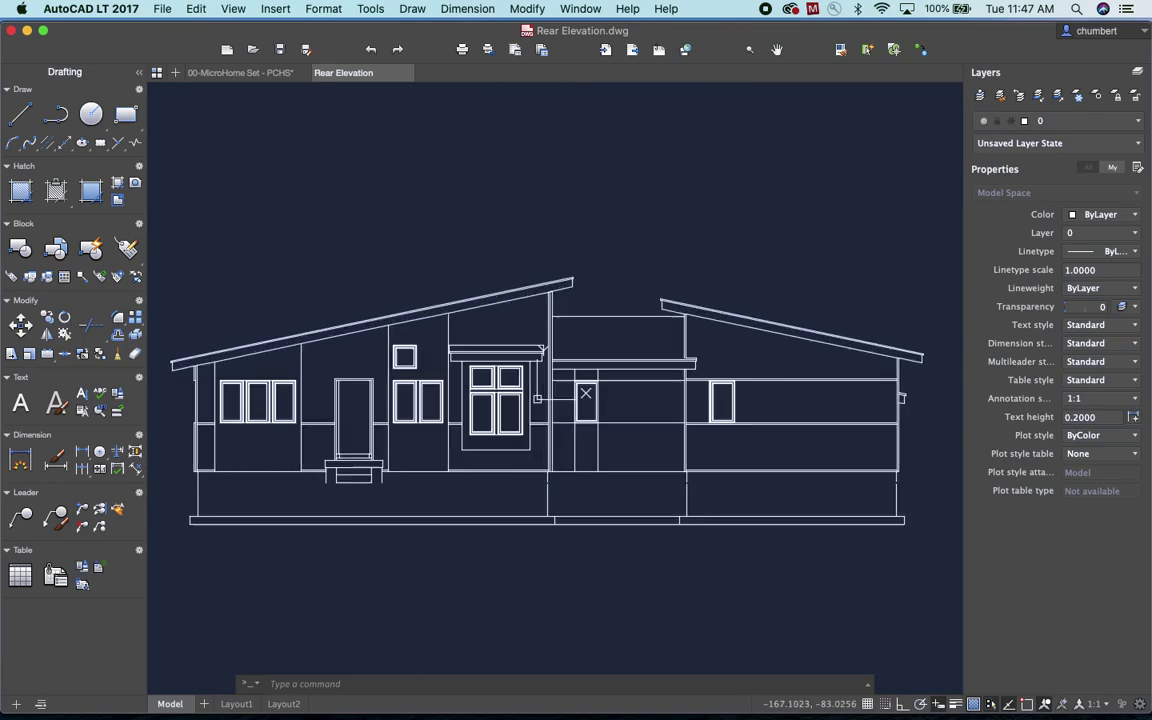
scroll(376, 478, "up", 1)
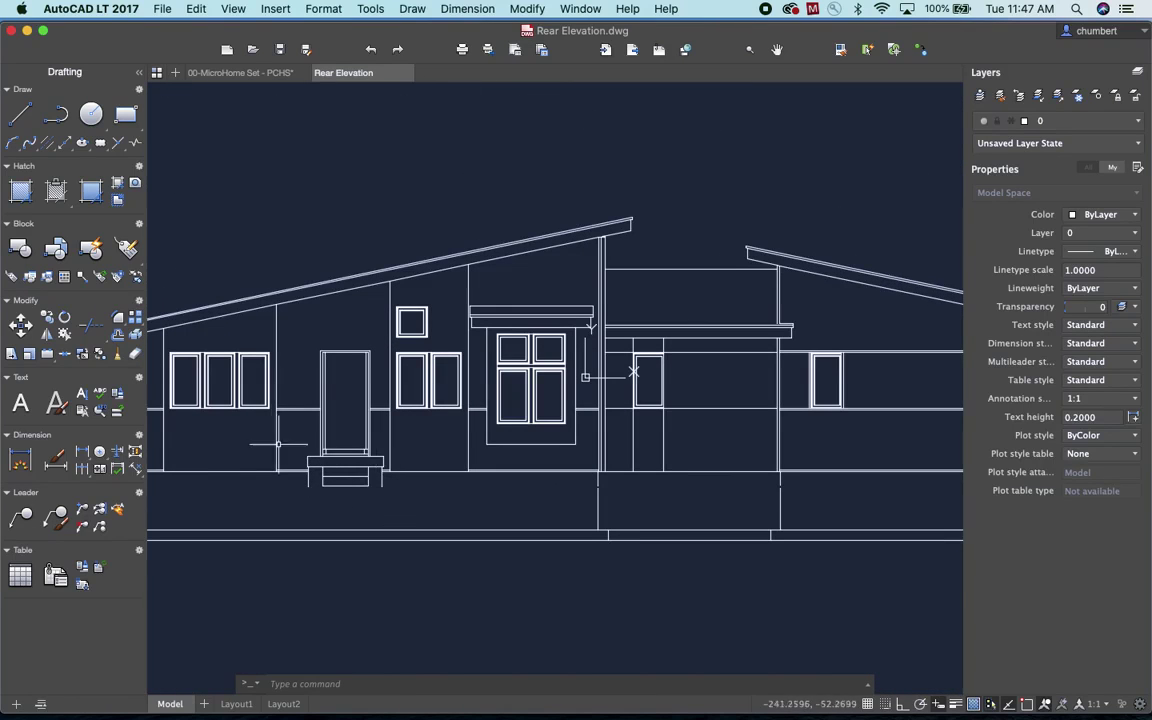
scroll(533, 508, "down", 3)
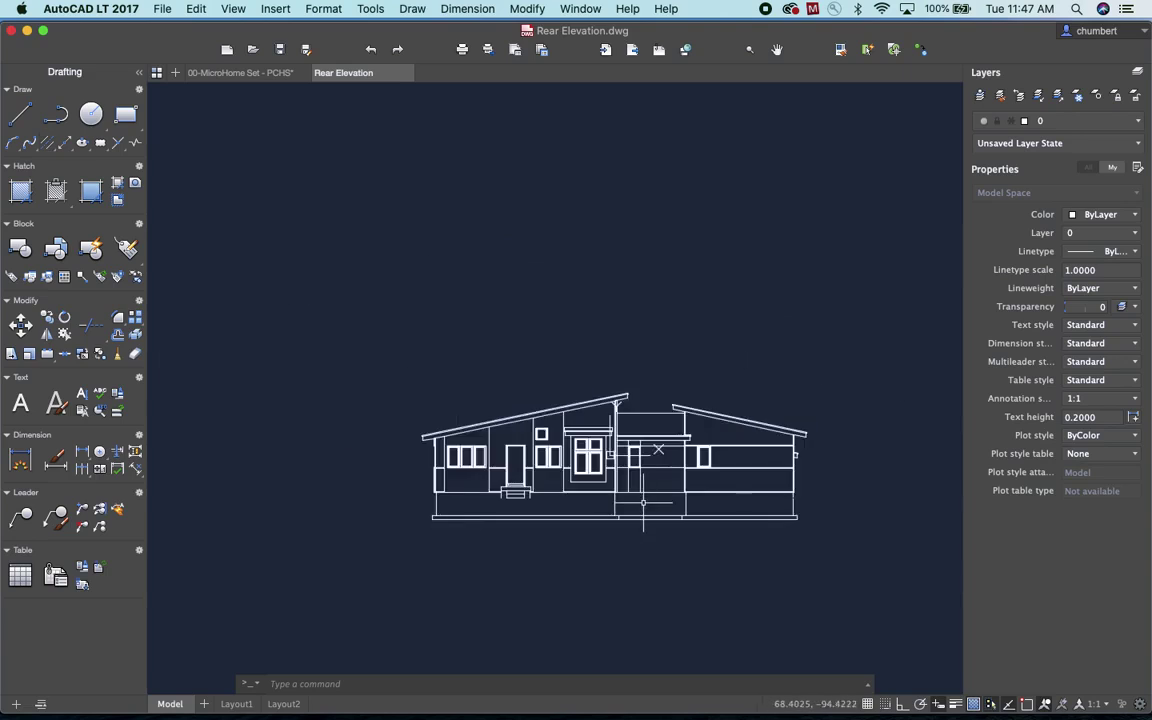
scroll(665, 404, "up", 1)
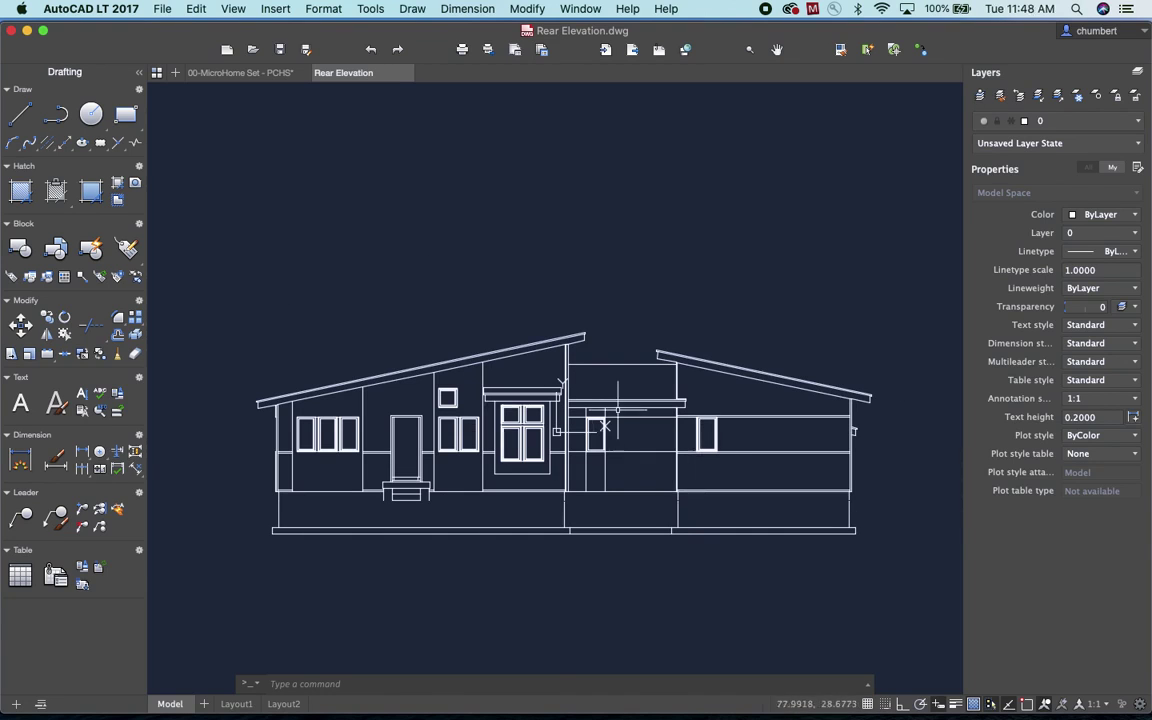